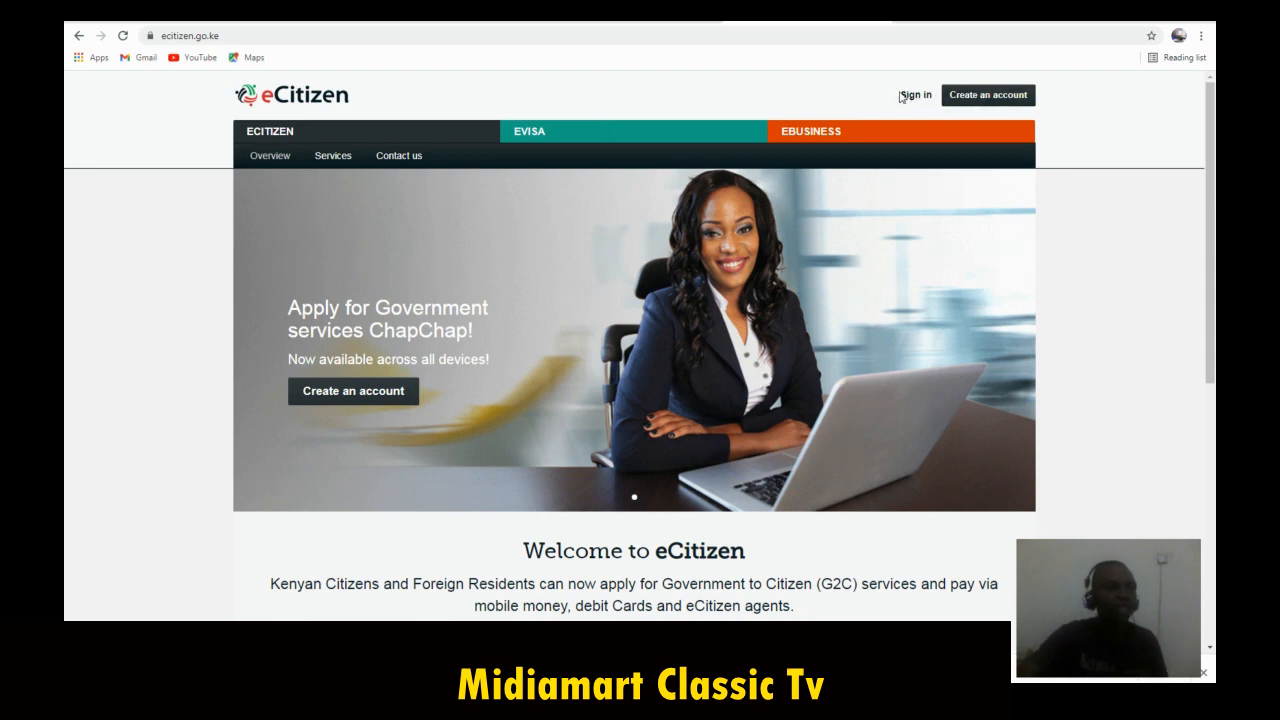
Step: Open the eCitizen sign-in page
click(914, 96)
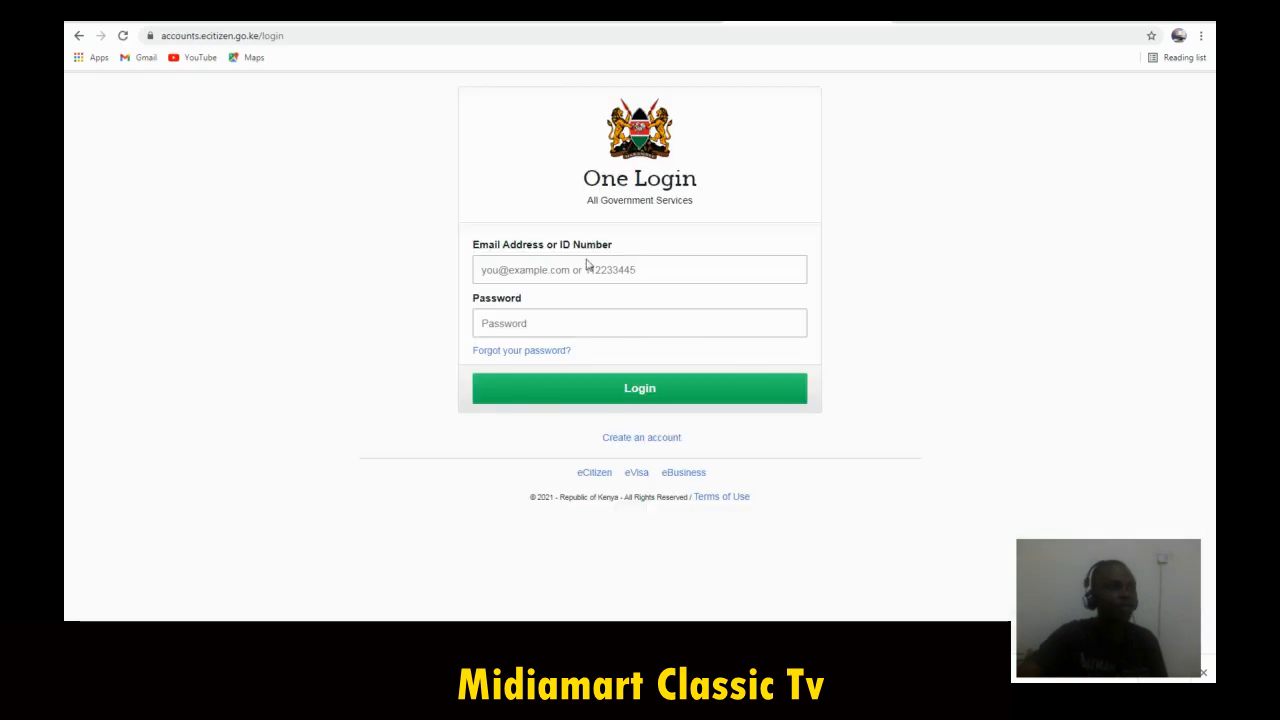
Step: Try to log in by filling in the ID number and pasting the account password
click(545, 269)
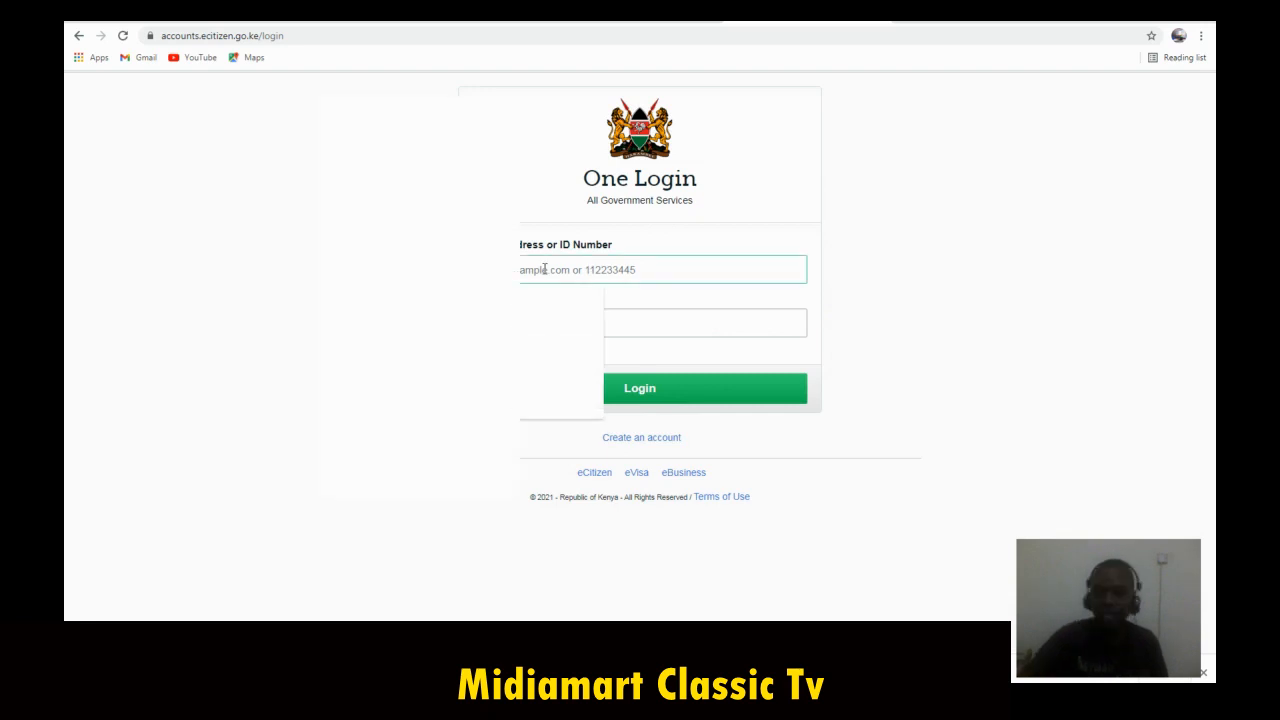
click(527, 303)
drag(546, 269, 521, 270)
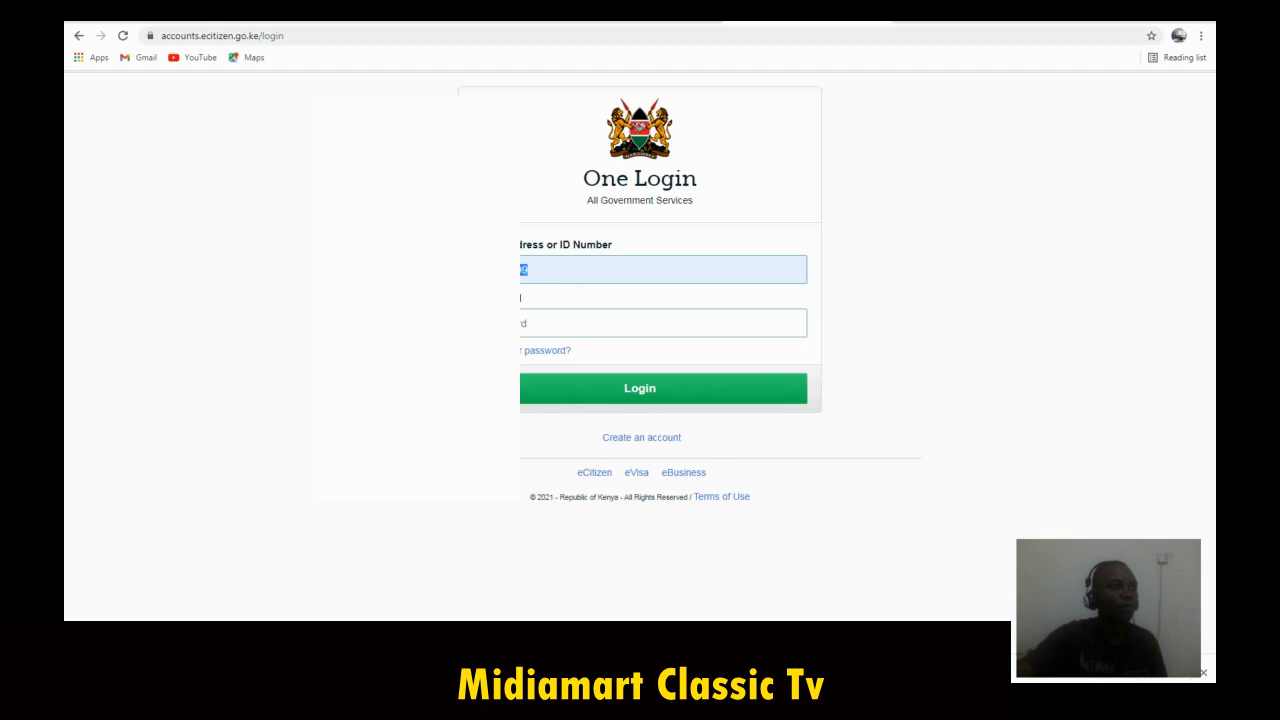
click(541, 267)
double_click(521, 271)
right_click(521, 271)
click(535, 301)
click(517, 323)
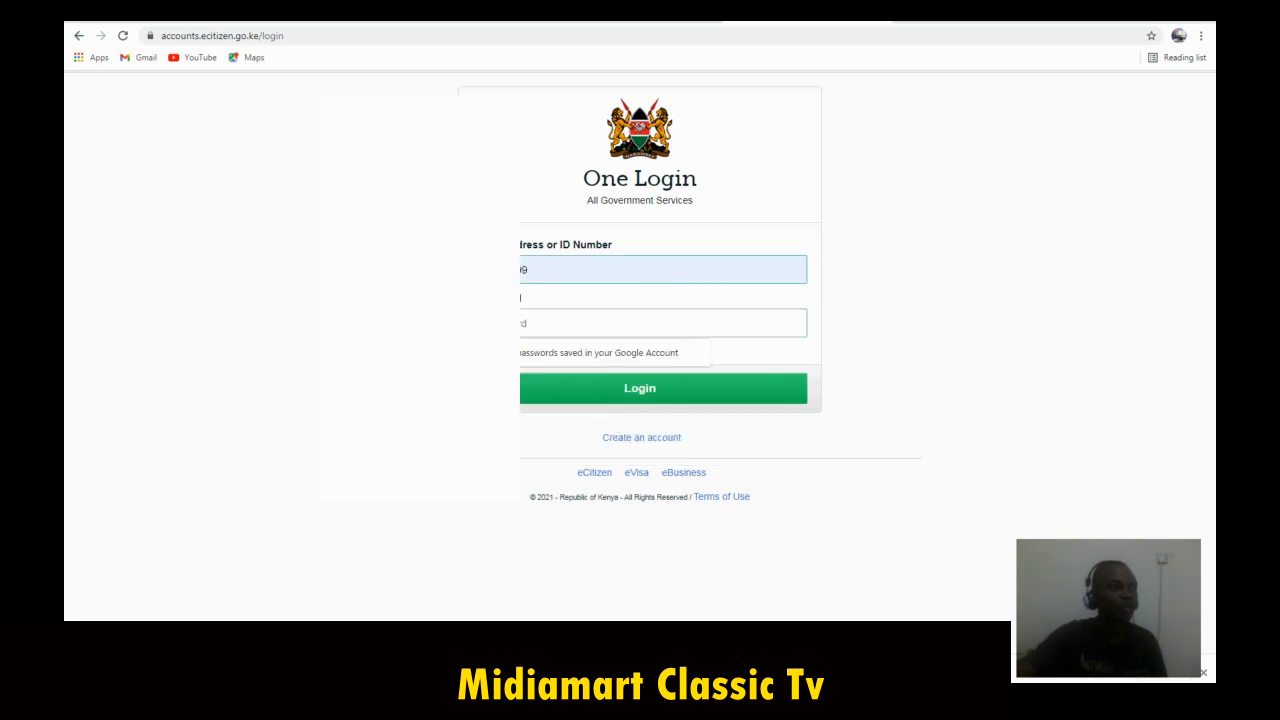
key(ctrl+v)
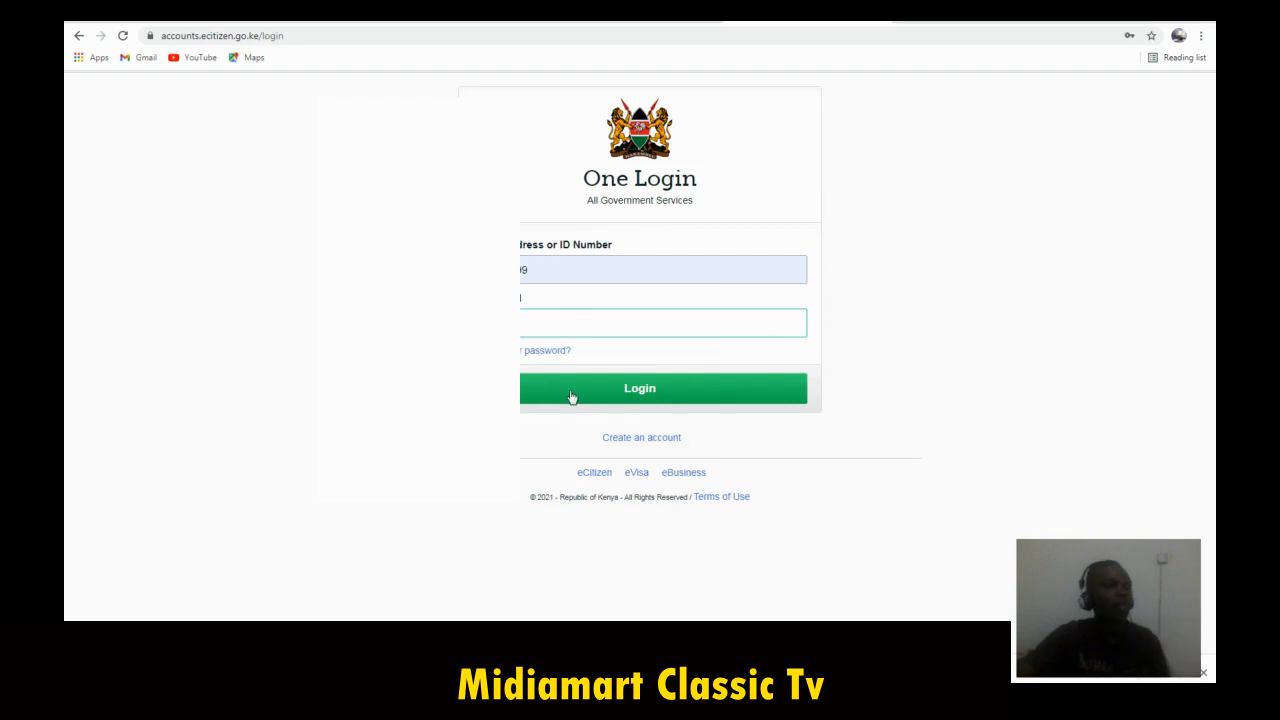
click(577, 395)
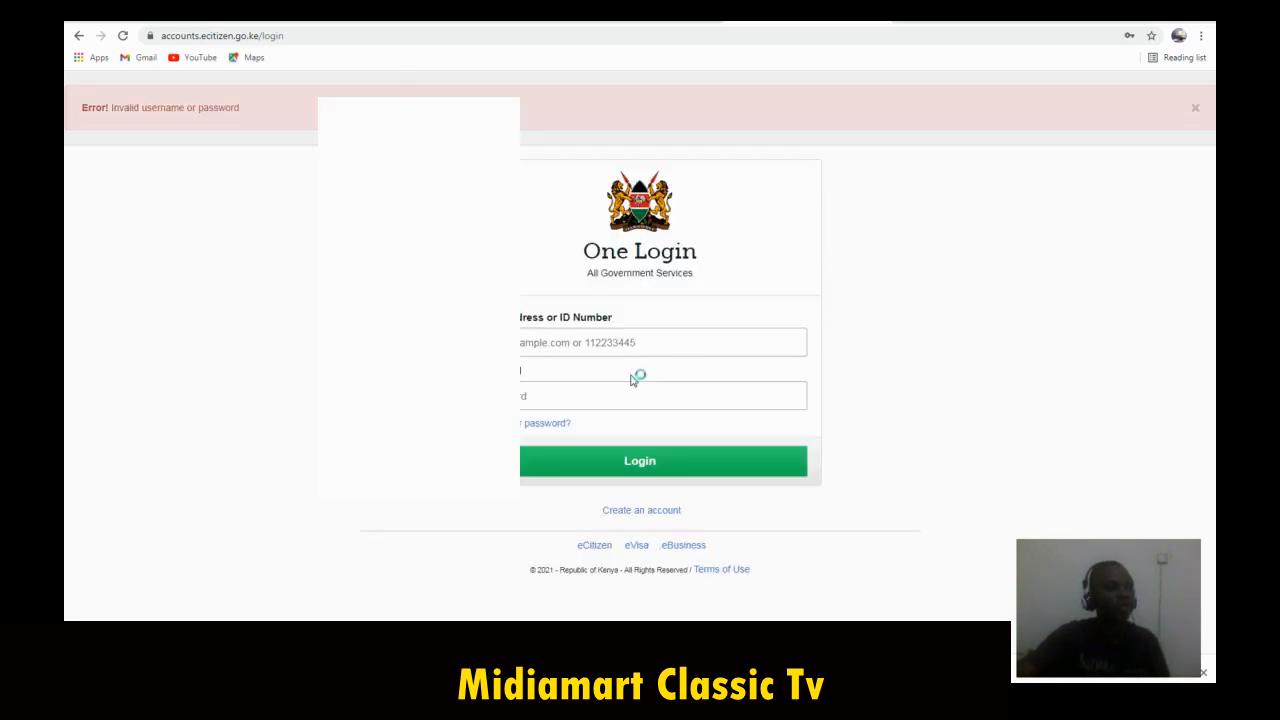
Step: Paste the ID number, enter the account password and log in to the eCitizen account
click(551, 344)
right_click(551, 344)
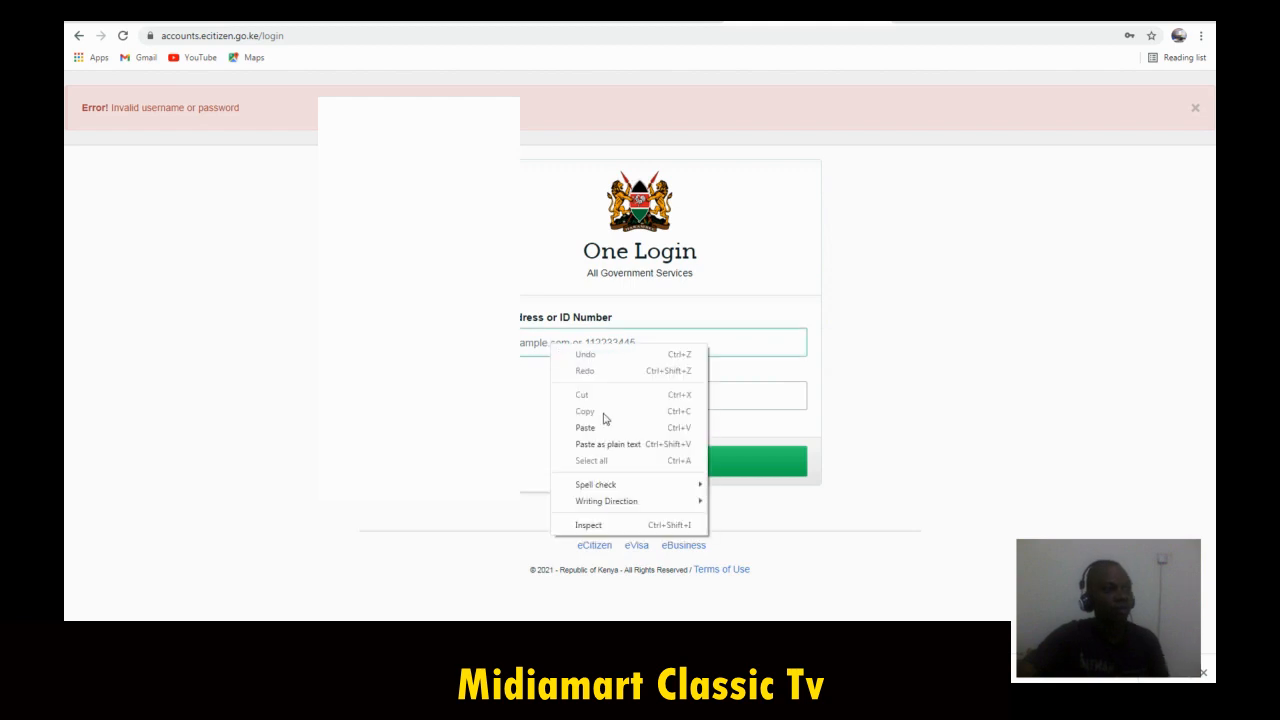
click(588, 424)
click(530, 394)
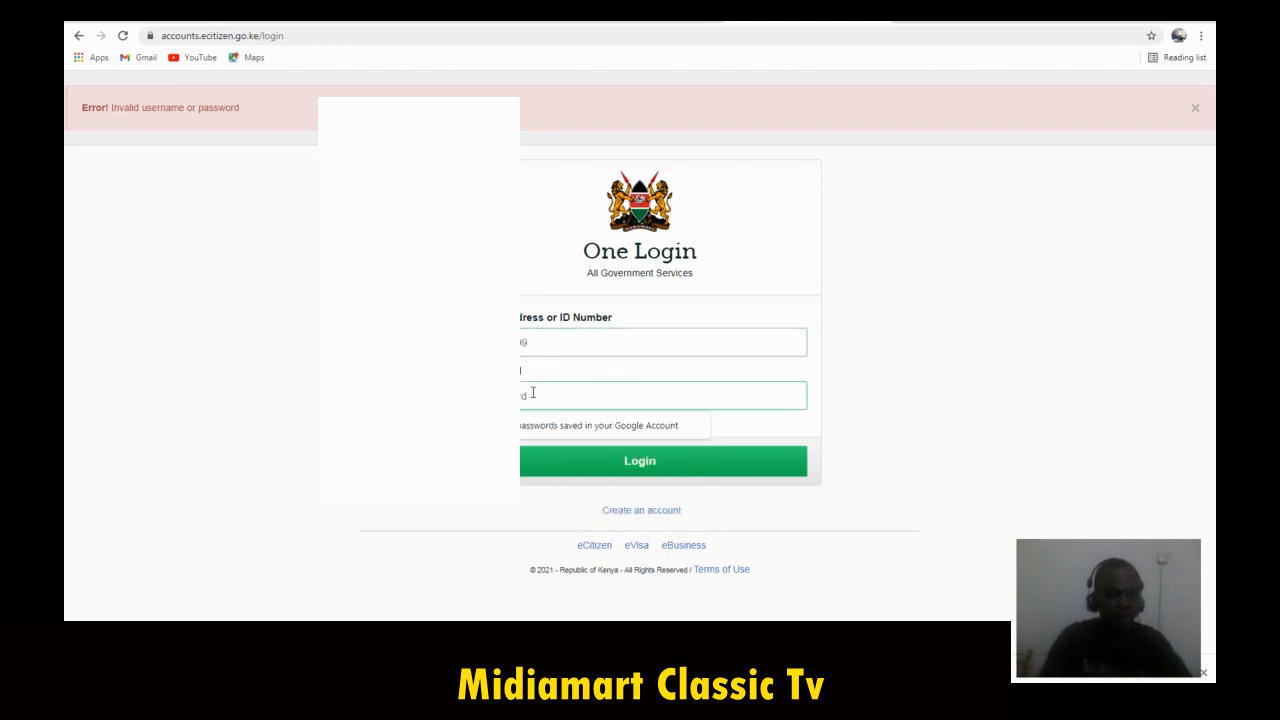
text(•••)
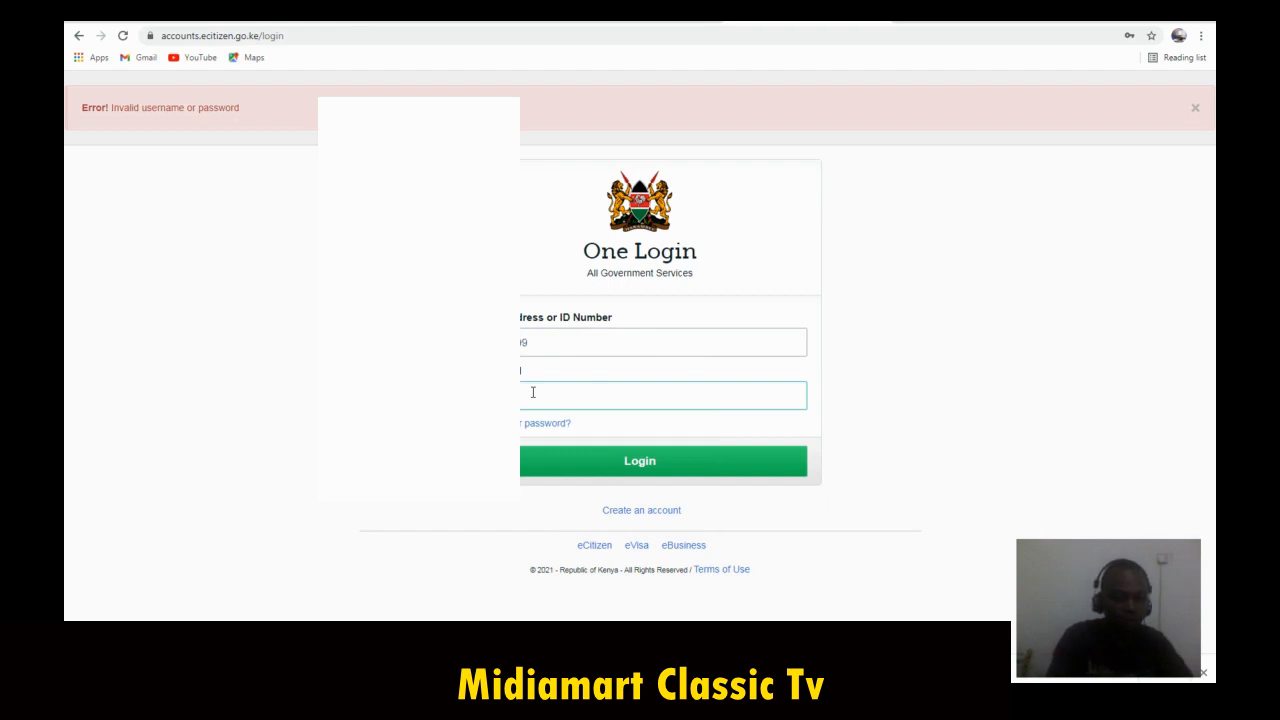
key(Return)
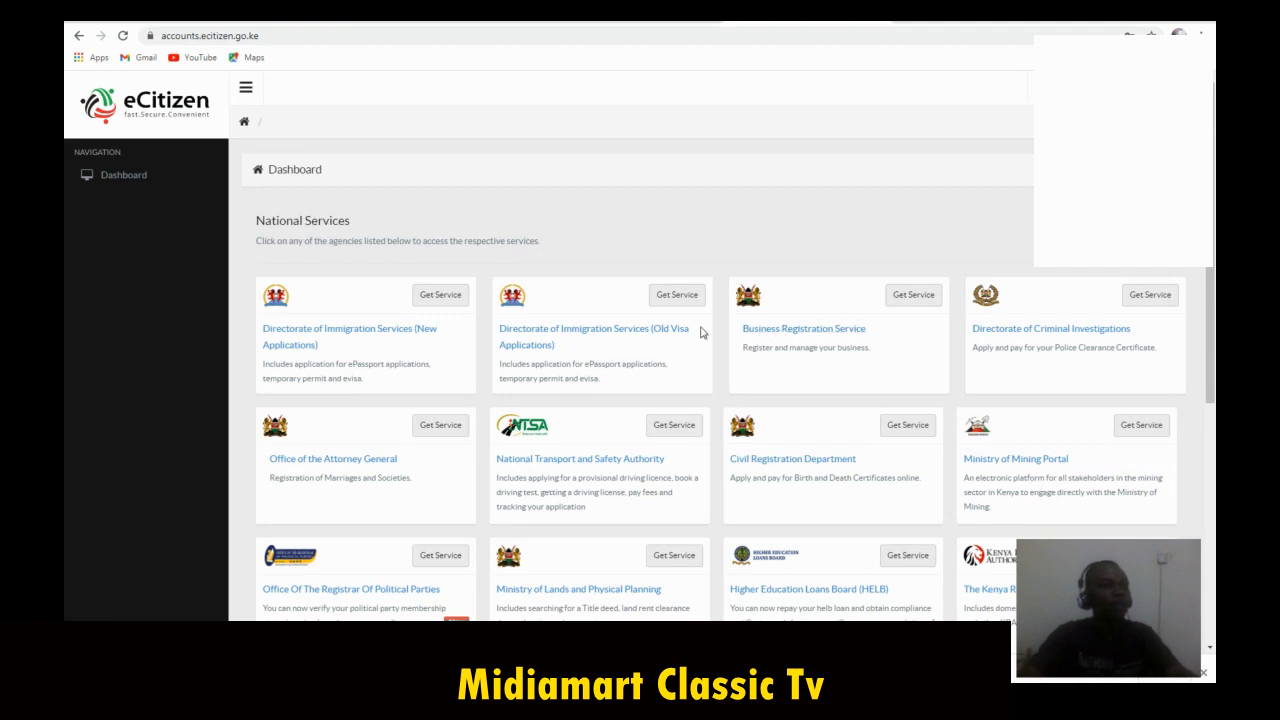
Step: Open the Business Registration Service and delete both existing applications, confirming each deletion
click(801, 339)
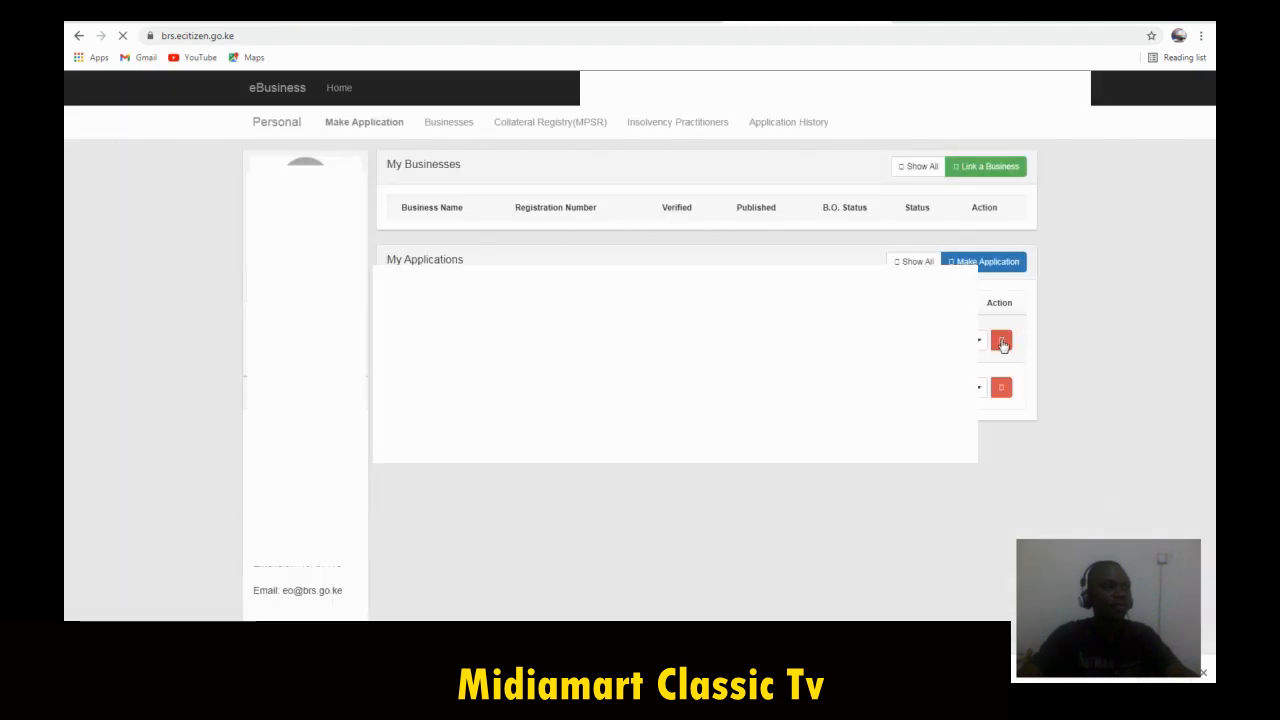
click(1002, 346)
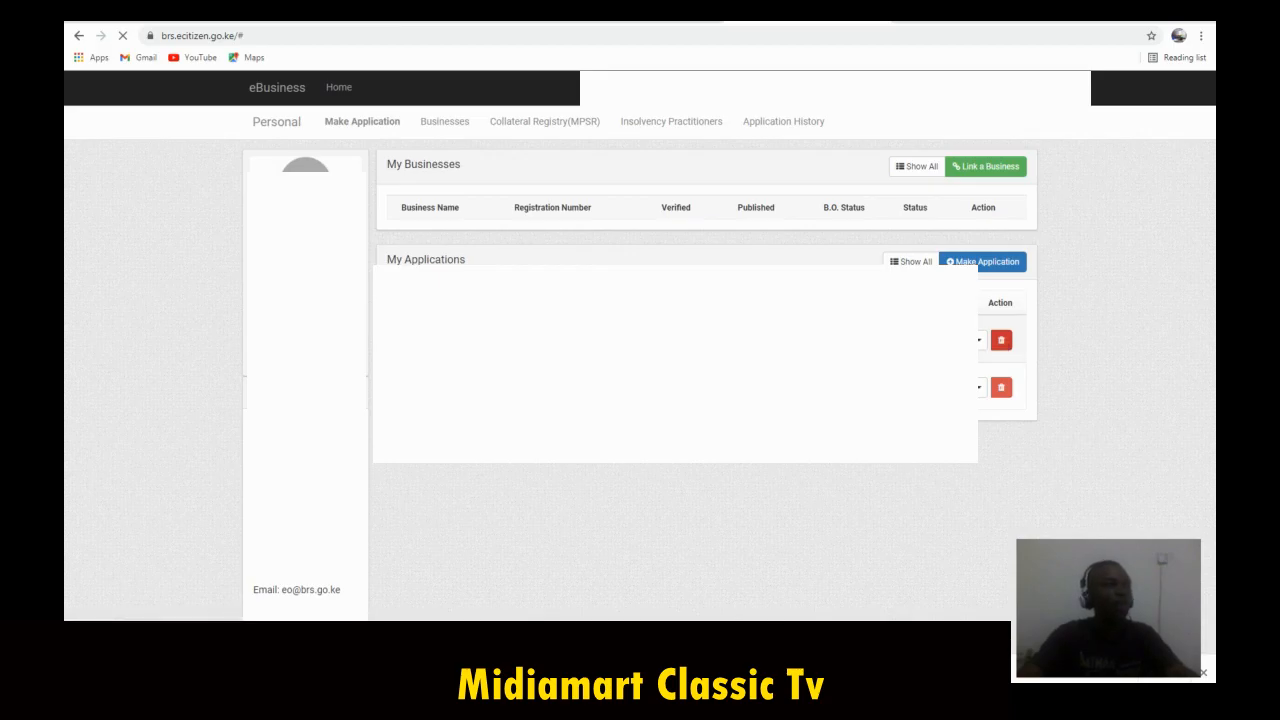
click(1003, 342)
key(Return)
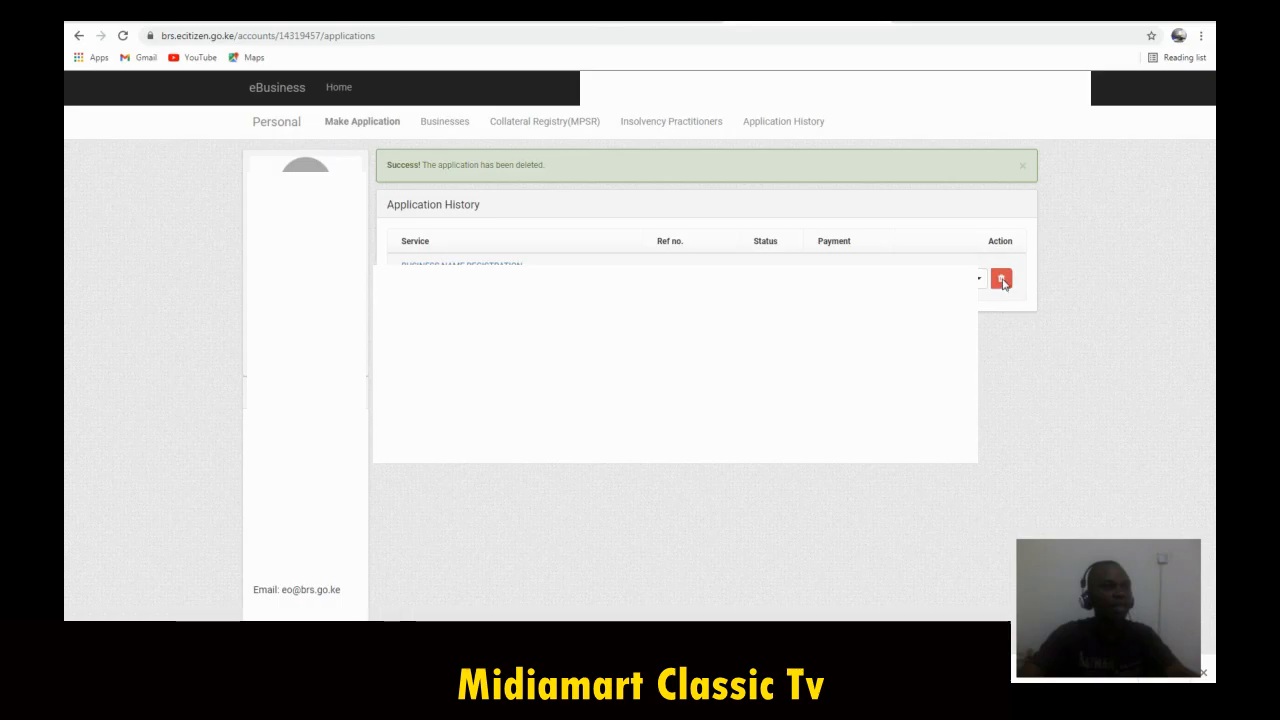
click(1001, 279)
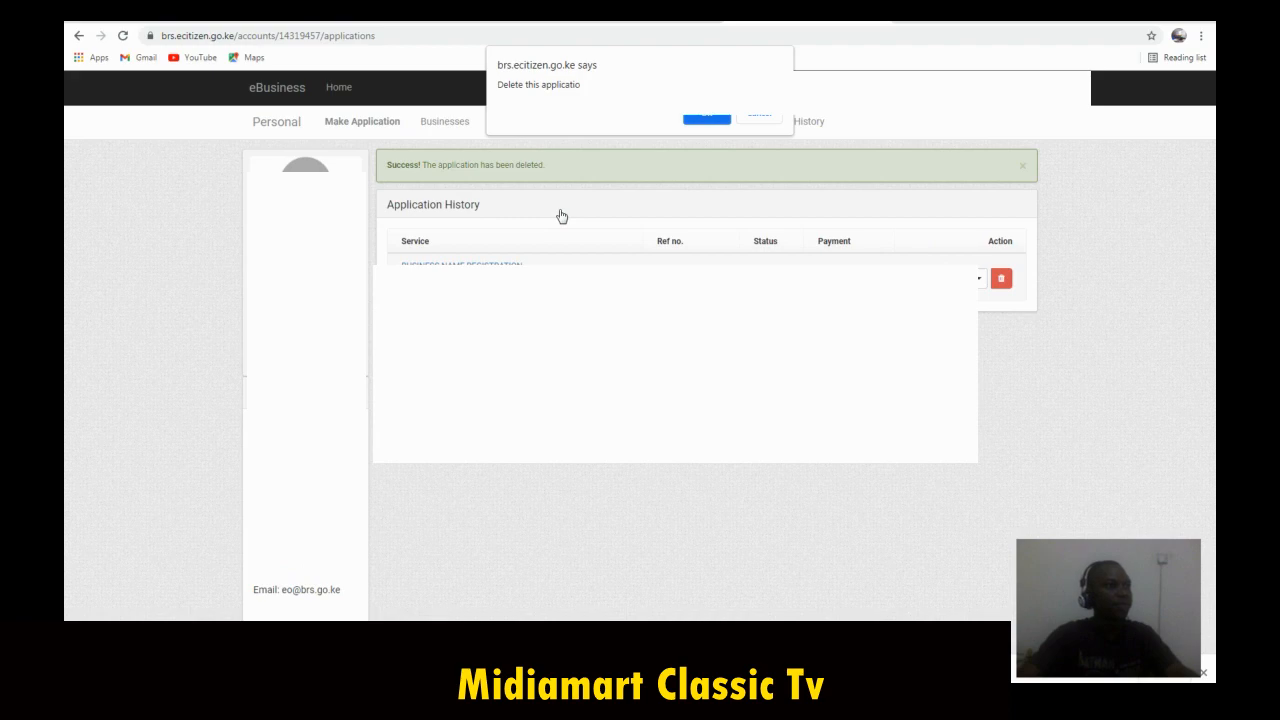
click(705, 116)
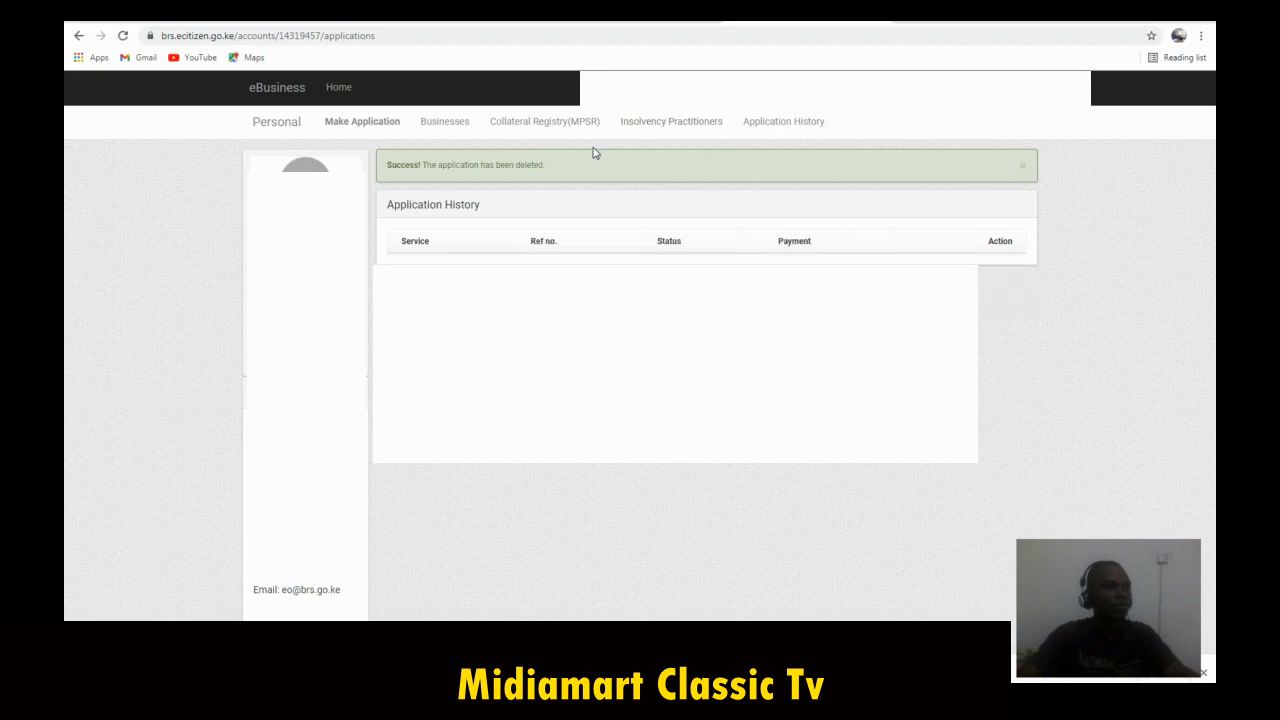
Step: Start a new application for the Business Name Registration service
click(350, 126)
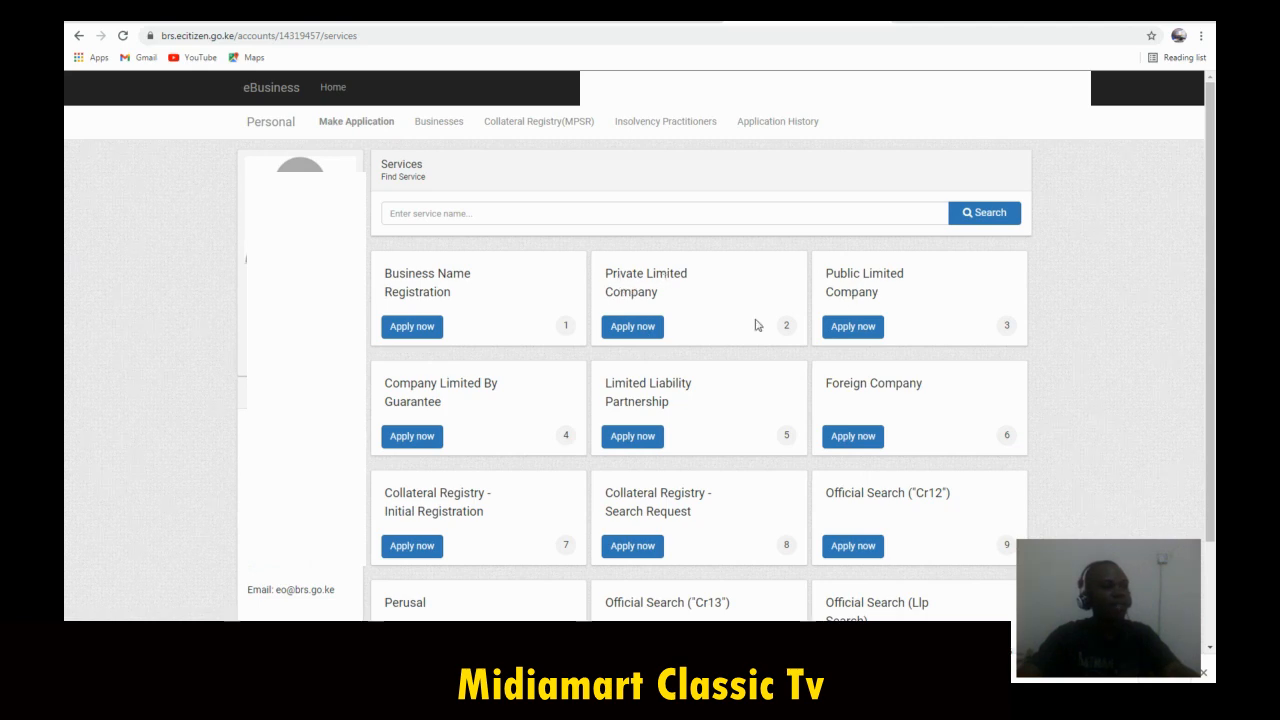
scroll(451, 380, down, 2)
scroll(455, 373, up, 2)
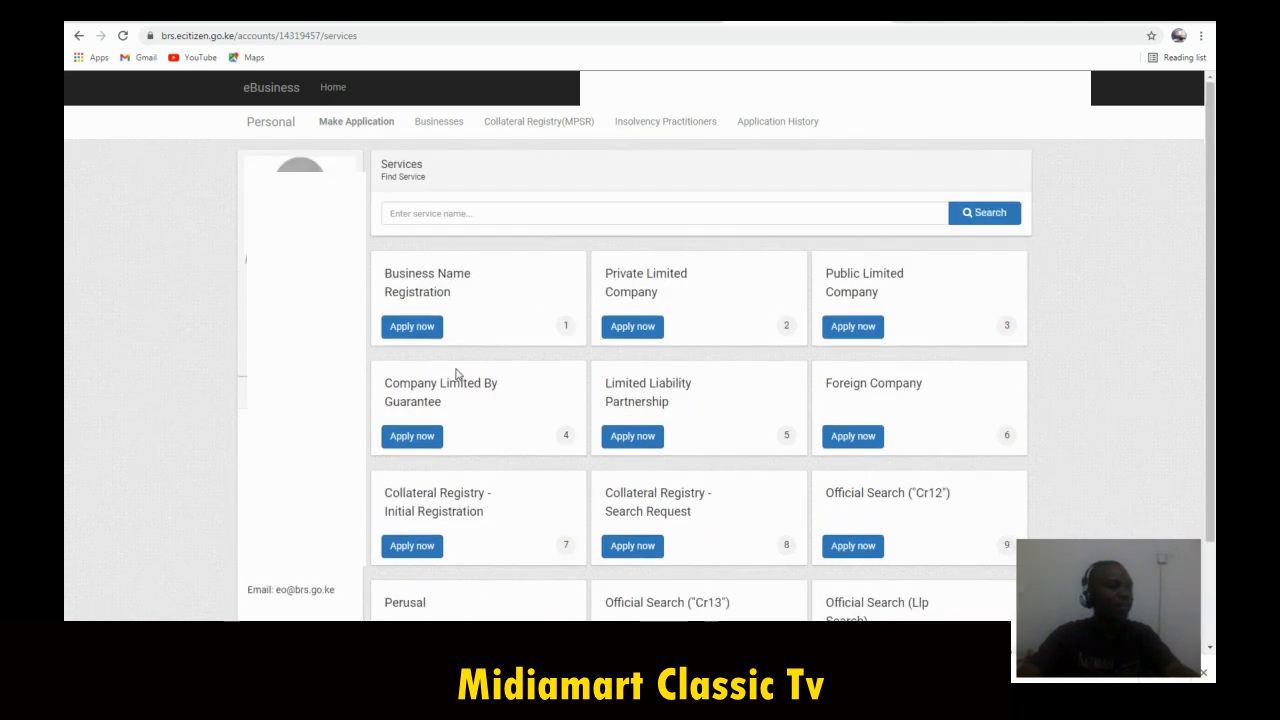
click(399, 332)
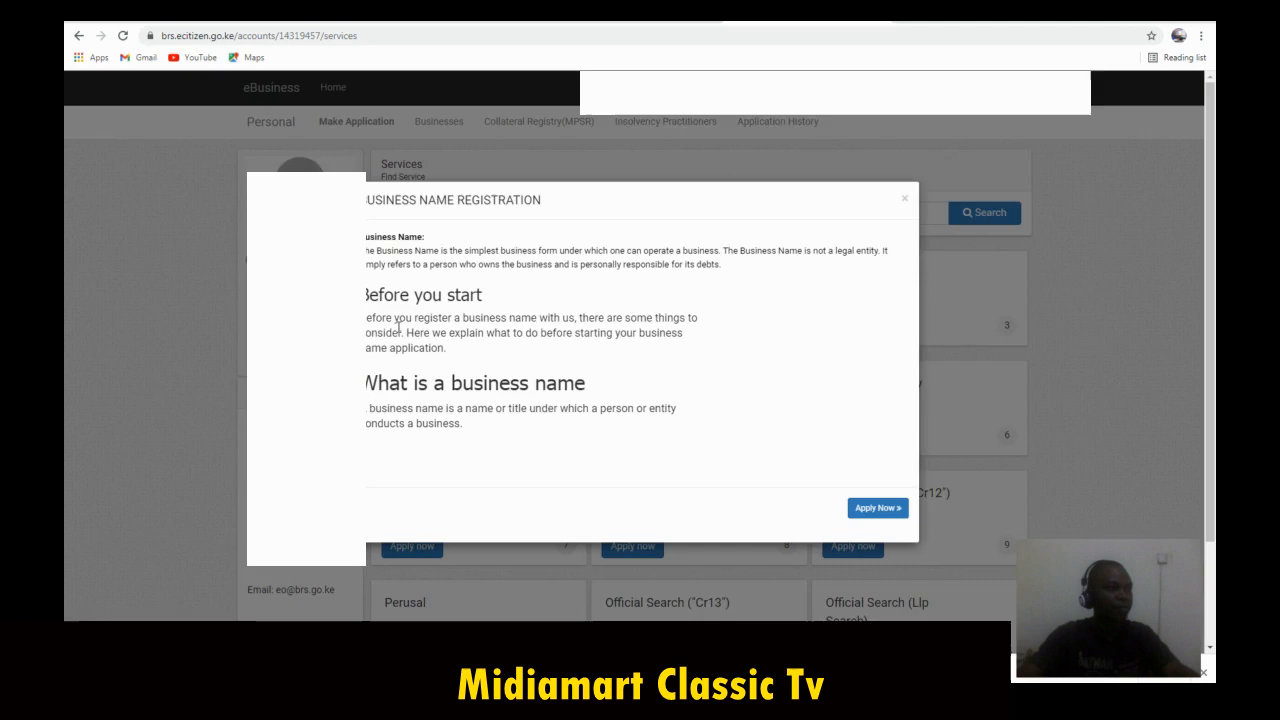
click(867, 510)
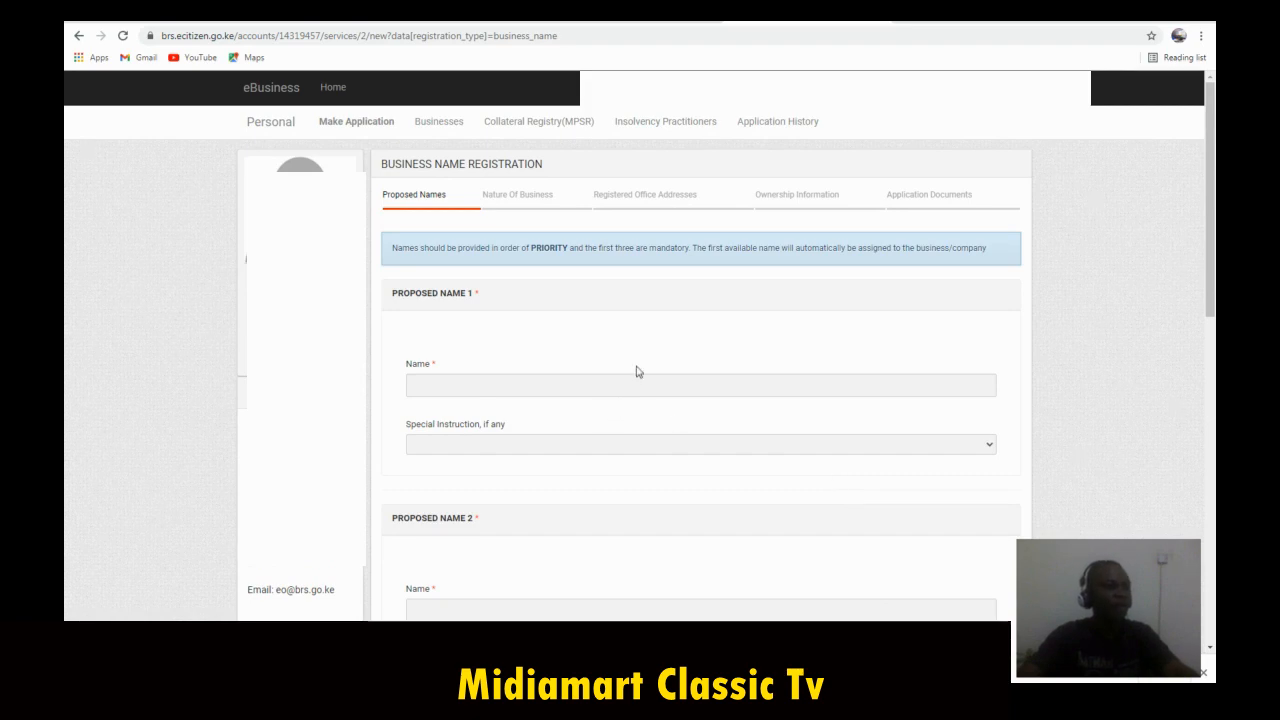
Step: Enter "buloshoe company" as Proposed Name 1 and set its special instruction to None
scroll(636, 372, down, 2)
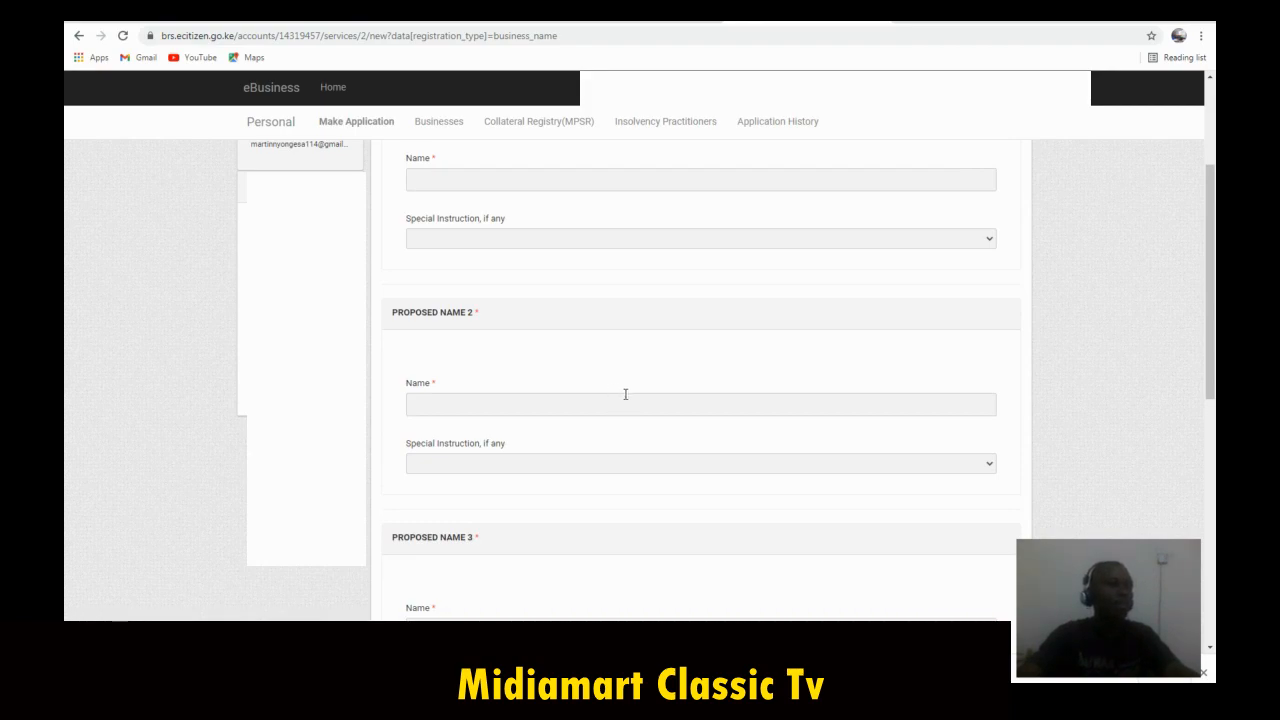
scroll(626, 396, down, 2)
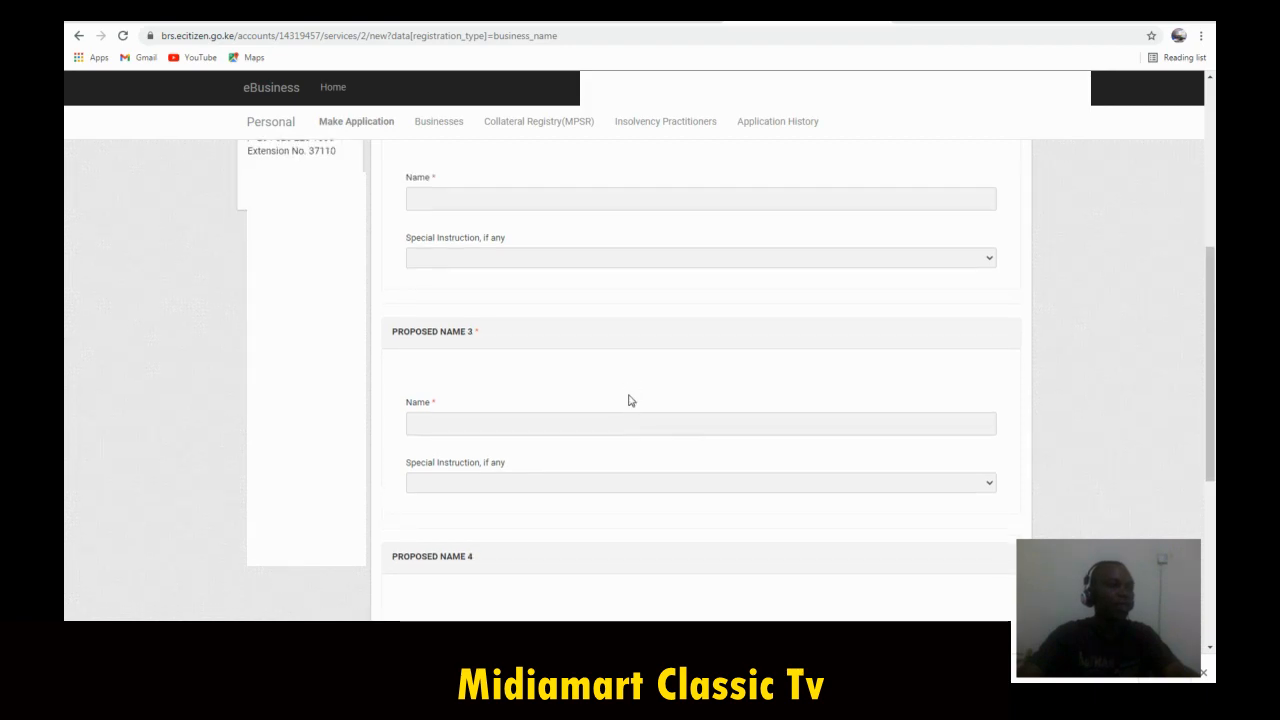
scroll(630, 400, down, 2)
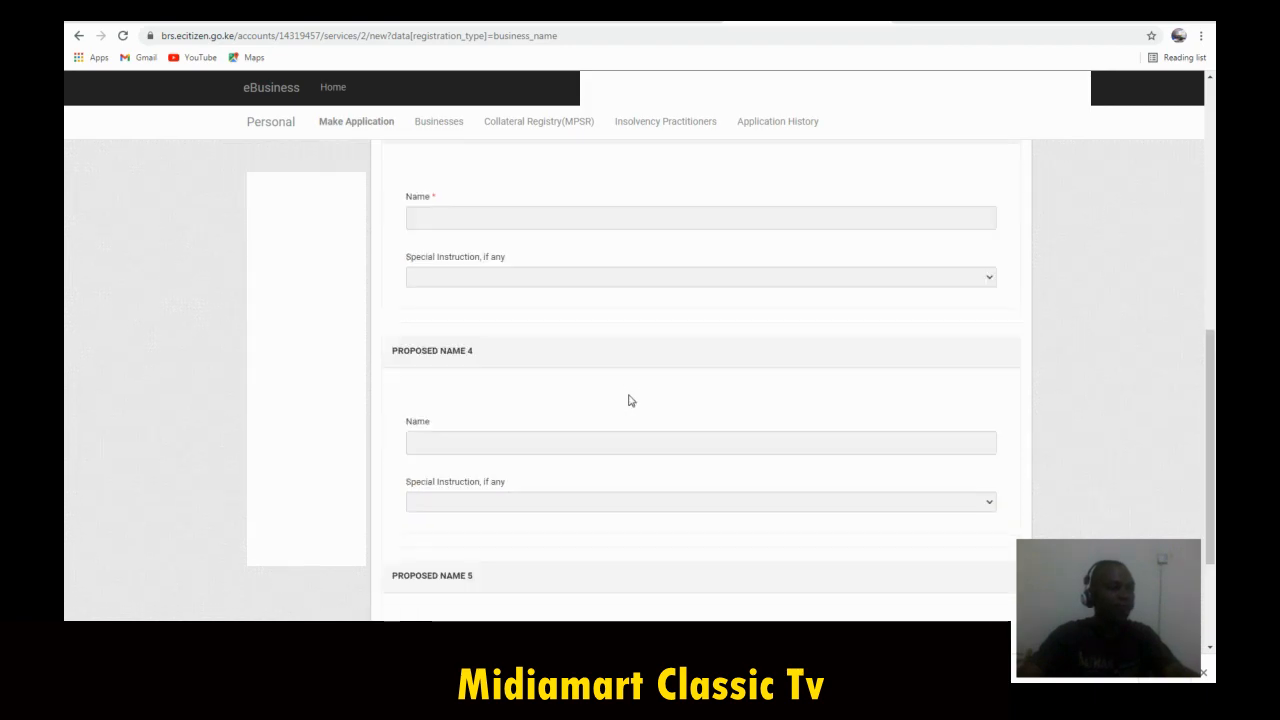
scroll(629, 400, down, 1)
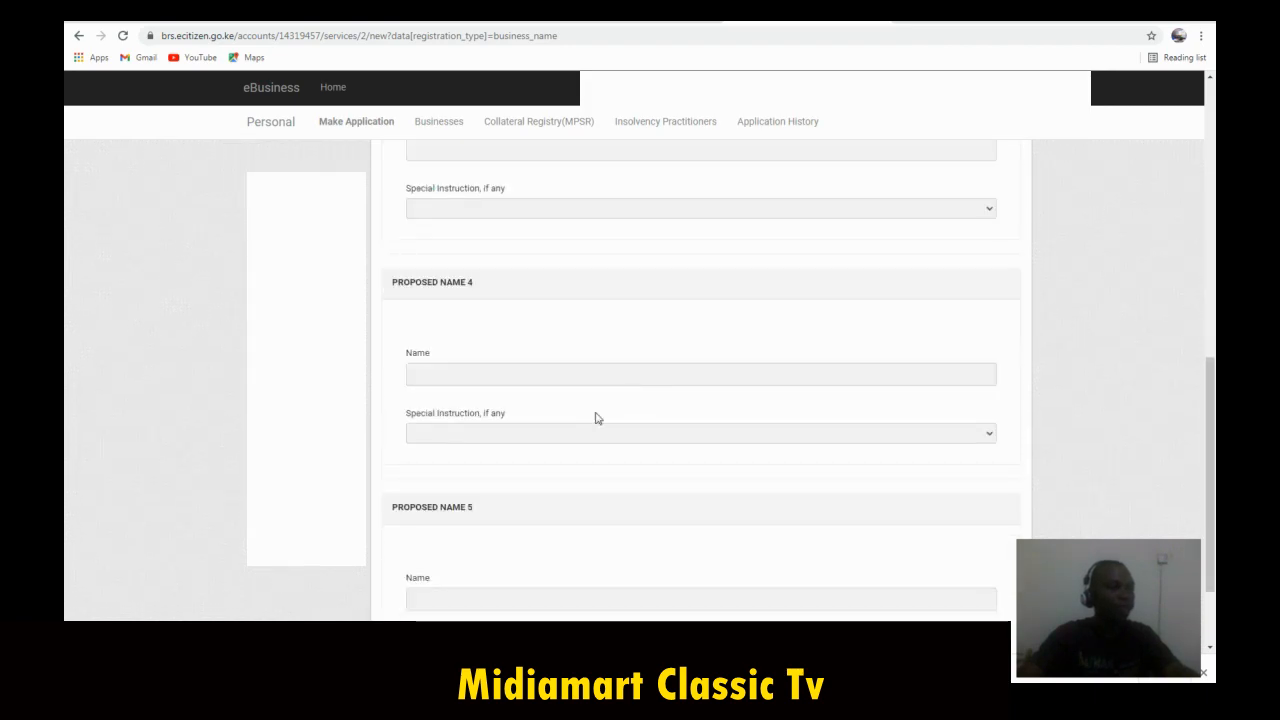
scroll(604, 416, up, 7)
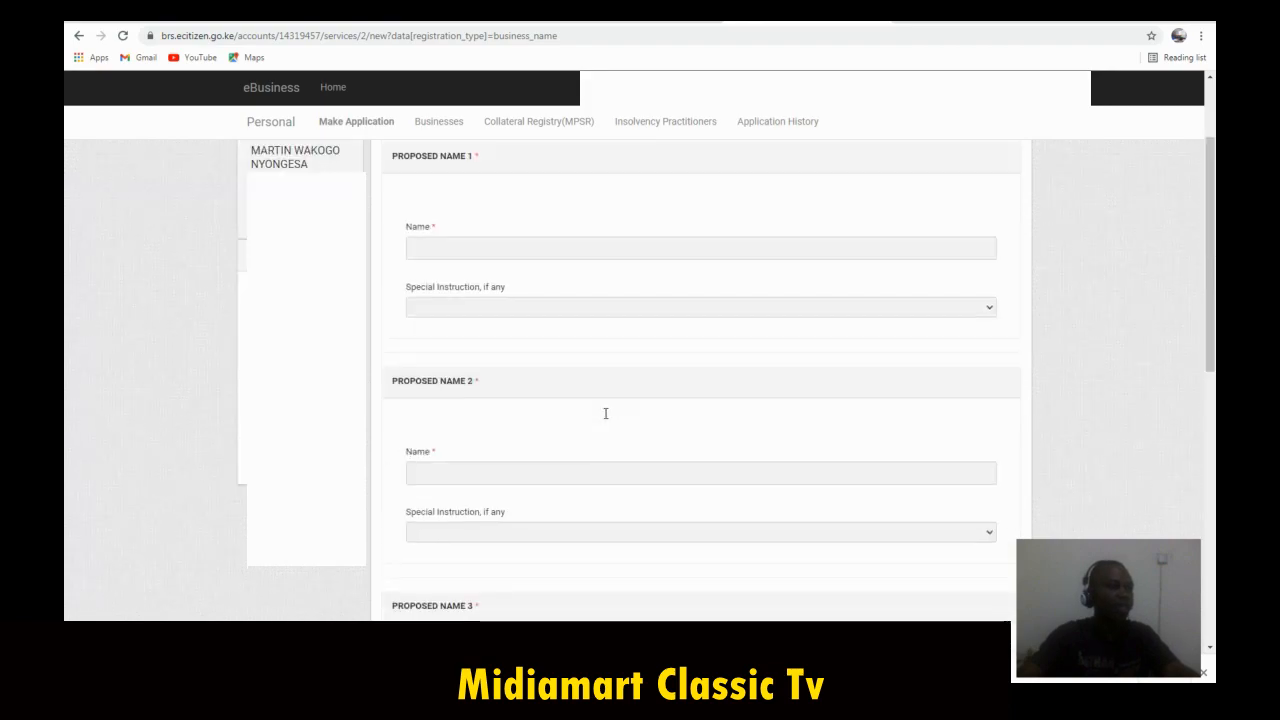
scroll(610, 418, up, 2)
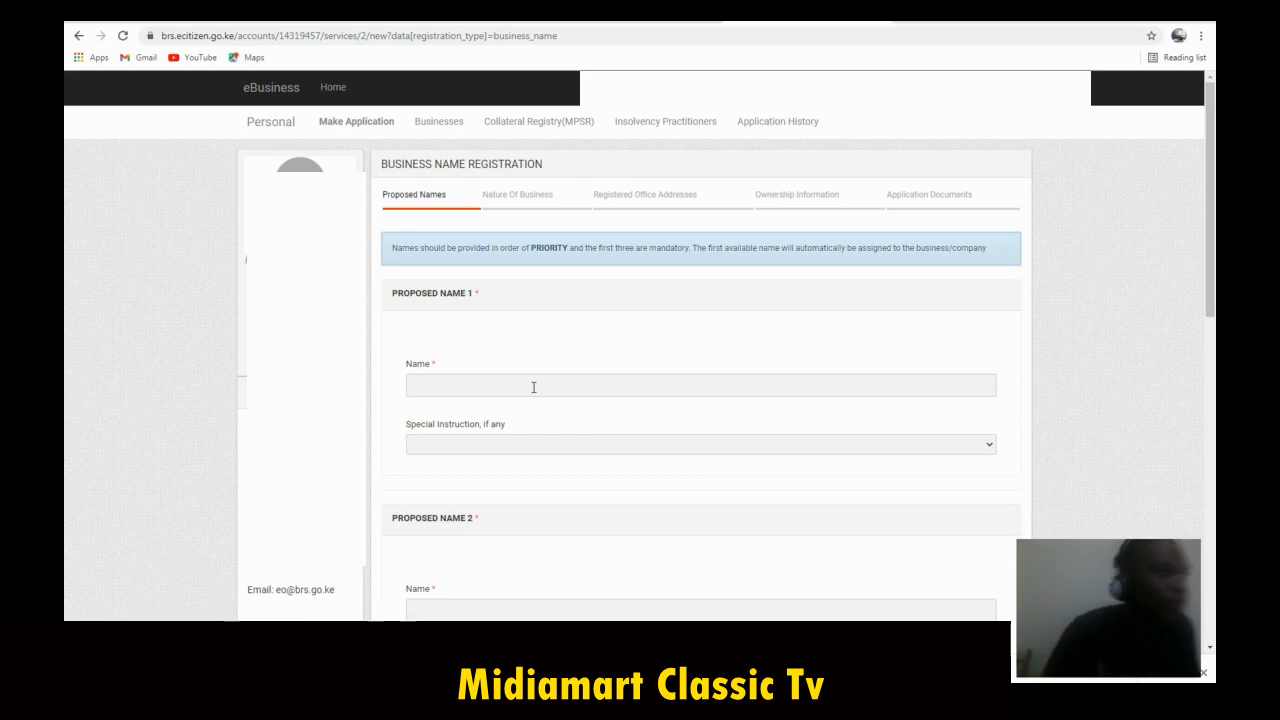
click(533, 387)
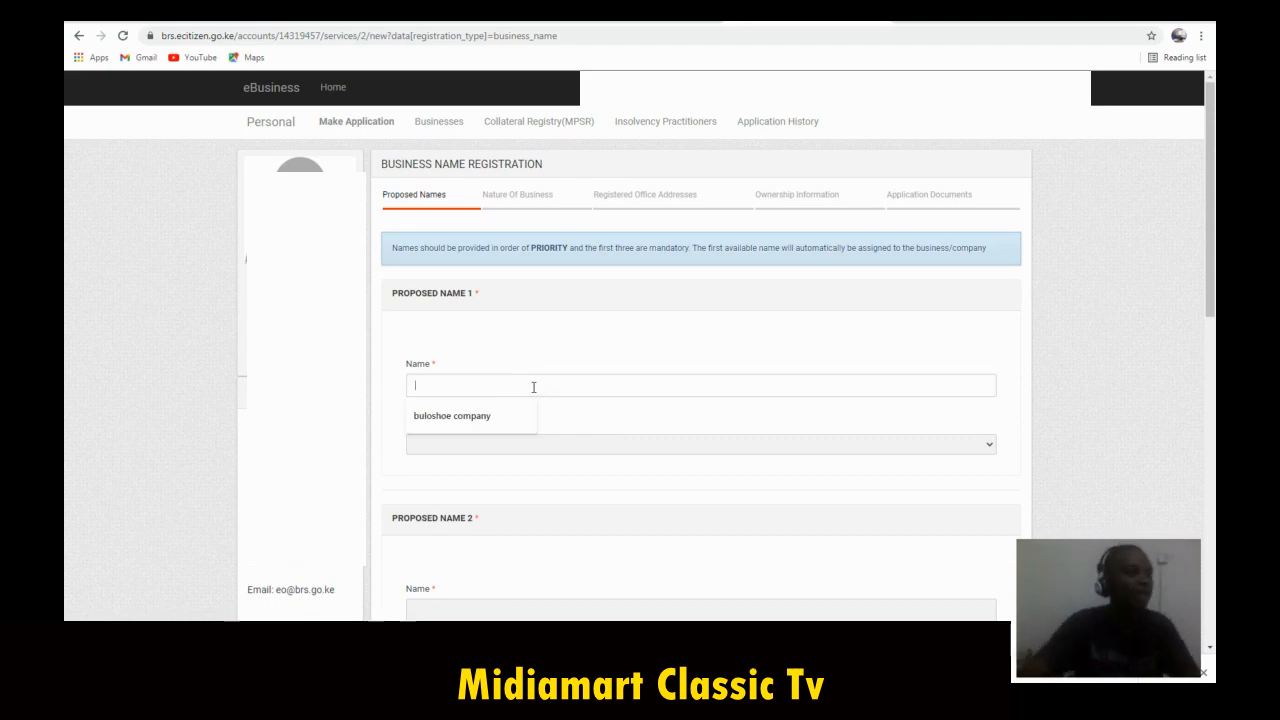
click(450, 421)
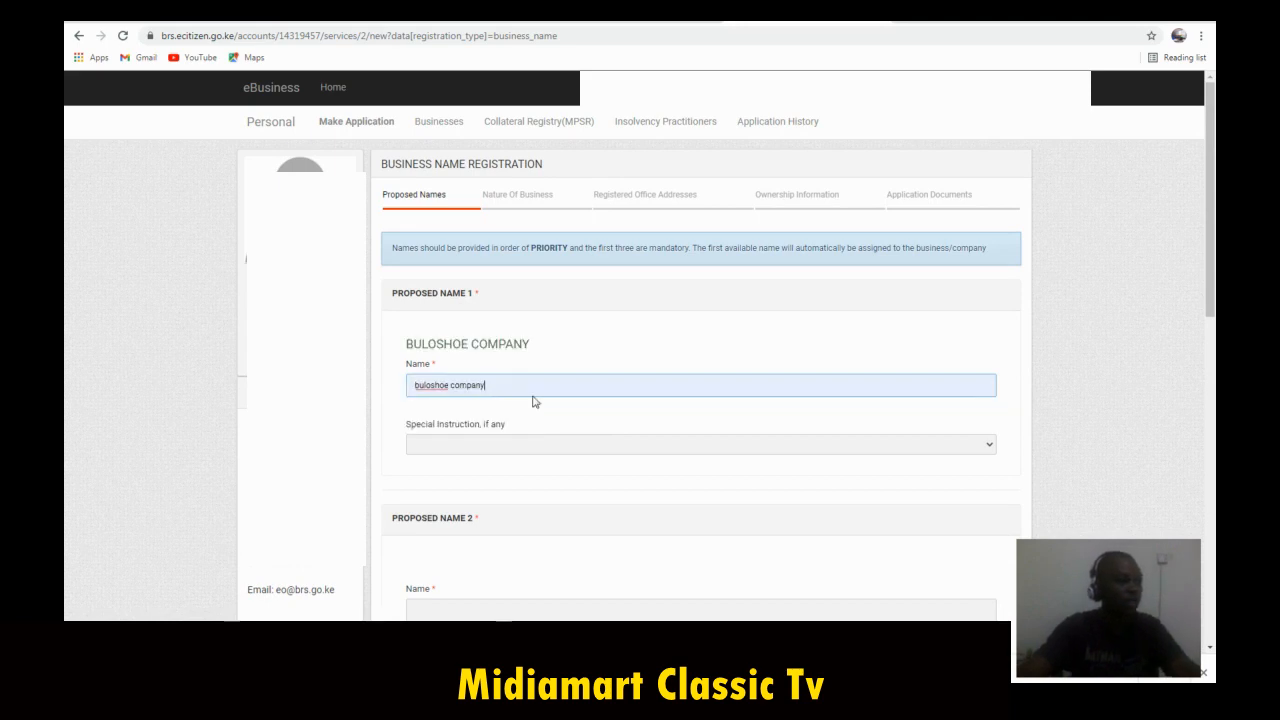
click(467, 447)
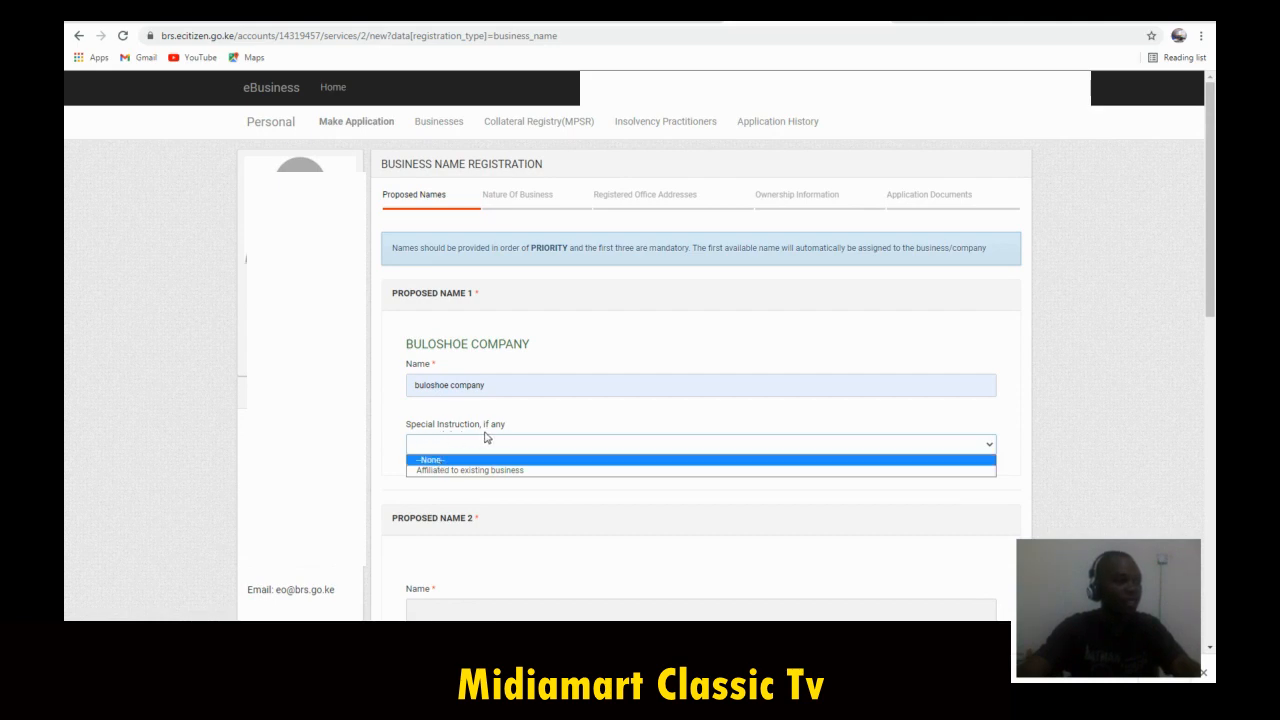
click(440, 460)
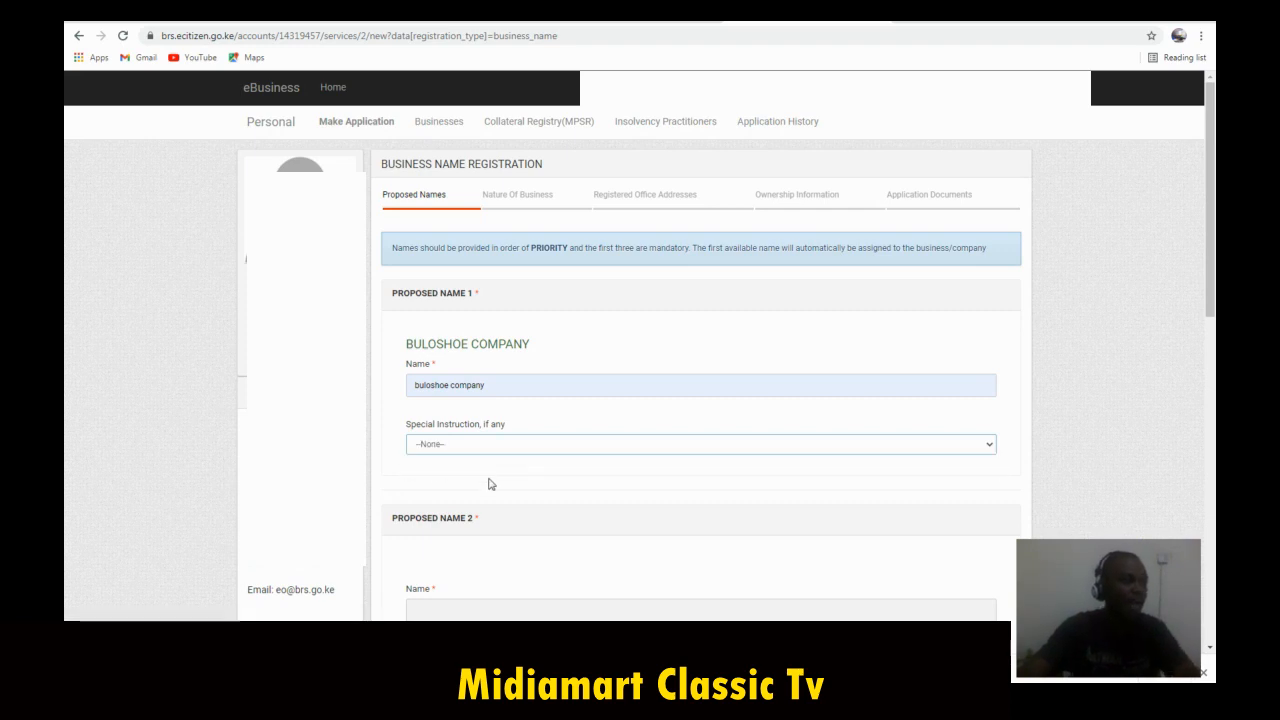
Step: Enter "bulo company shoe" as Proposed Name 2 and set its special instruction to None
scroll(470, 484, down, 1)
scroll(451, 526, down, 1)
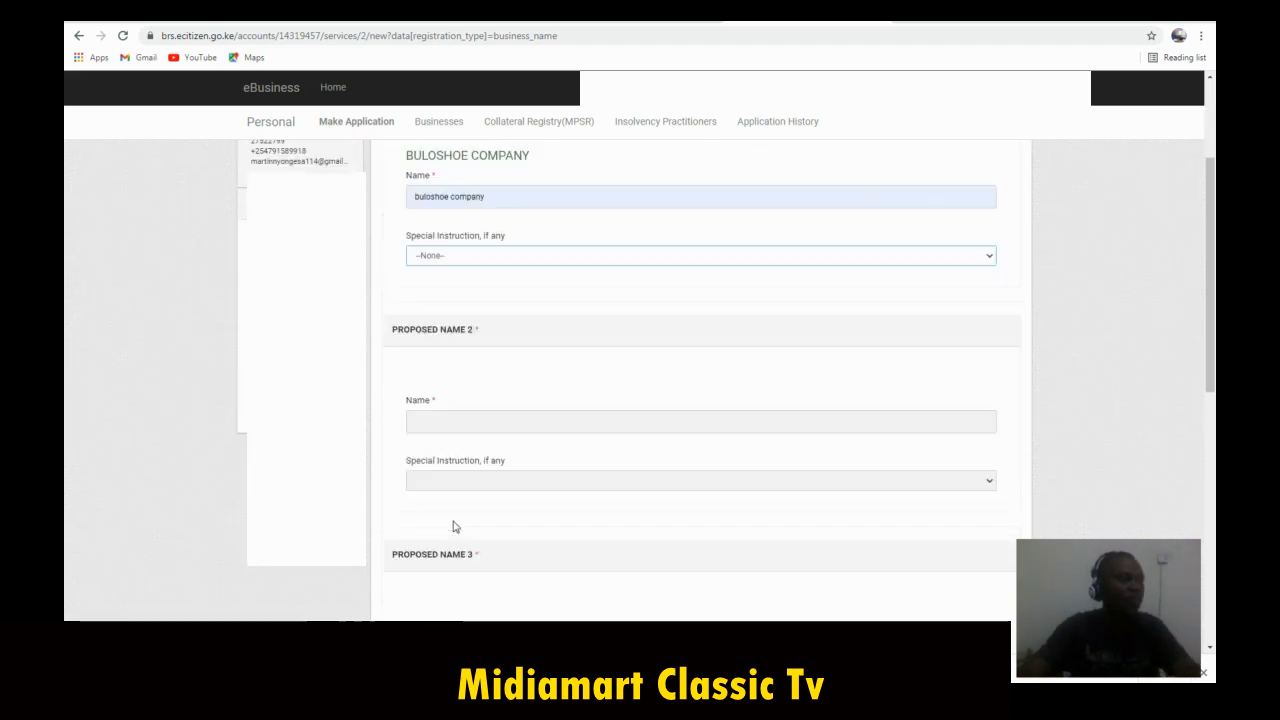
click(431, 401)
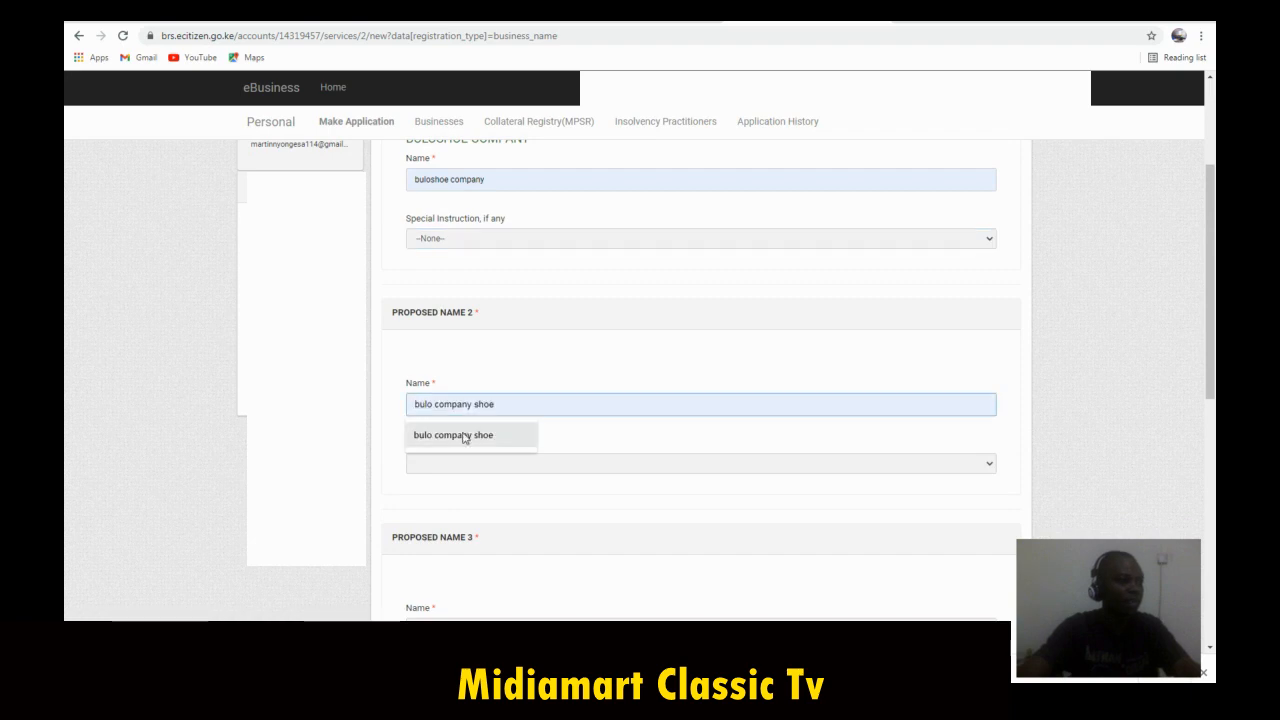
click(463, 437)
click(435, 465)
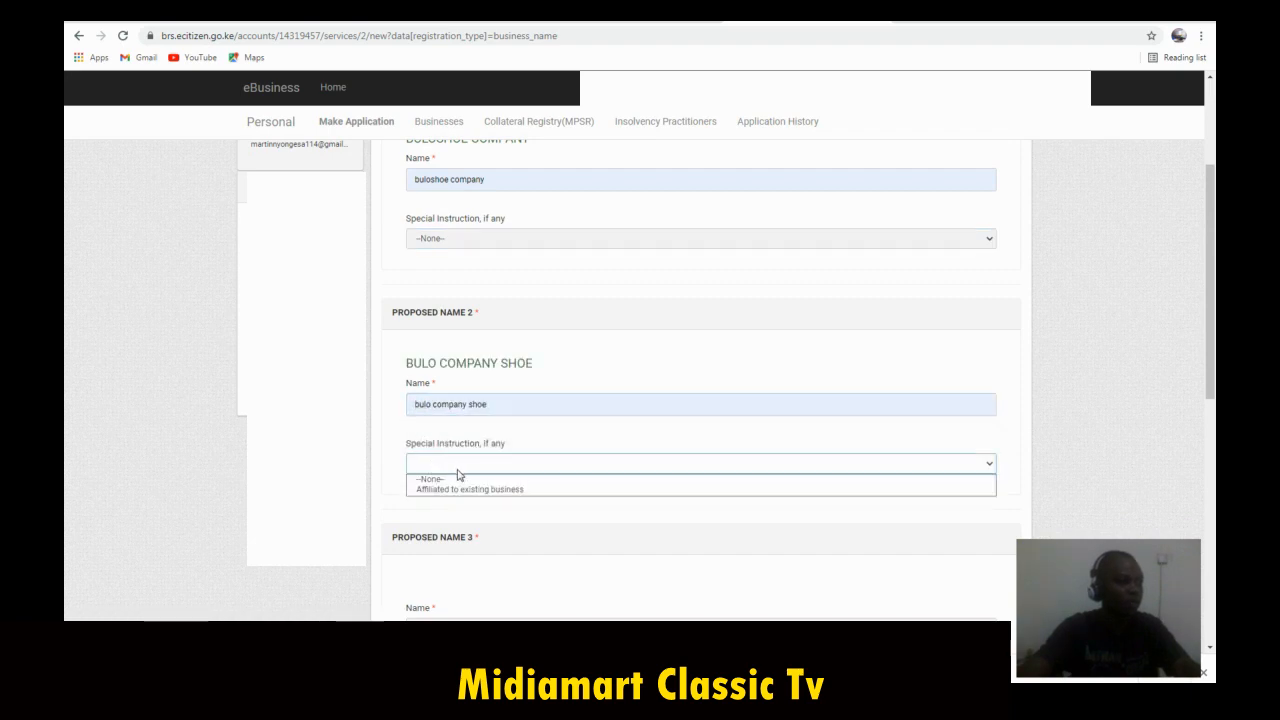
click(466, 480)
Step: Enter "company bulo shoe" as Proposed Name 3 and set its special instruction to None
scroll(478, 484, down, 2)
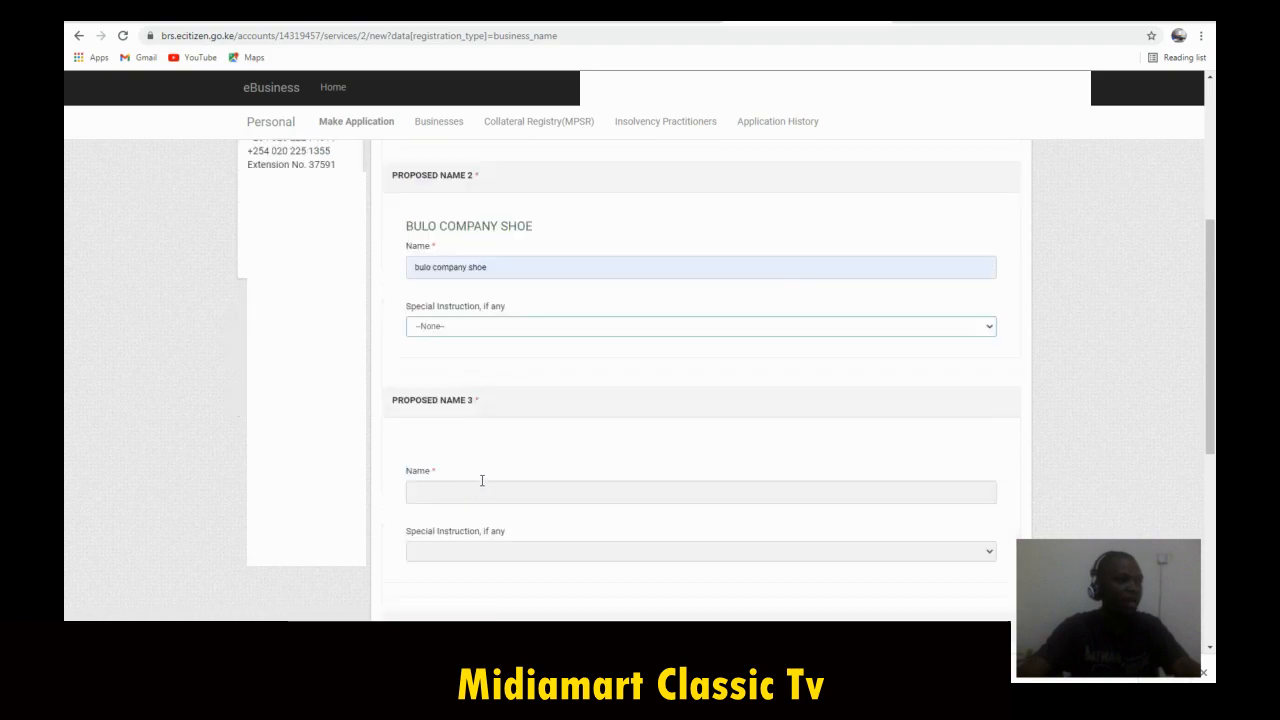
click(452, 484)
click(463, 524)
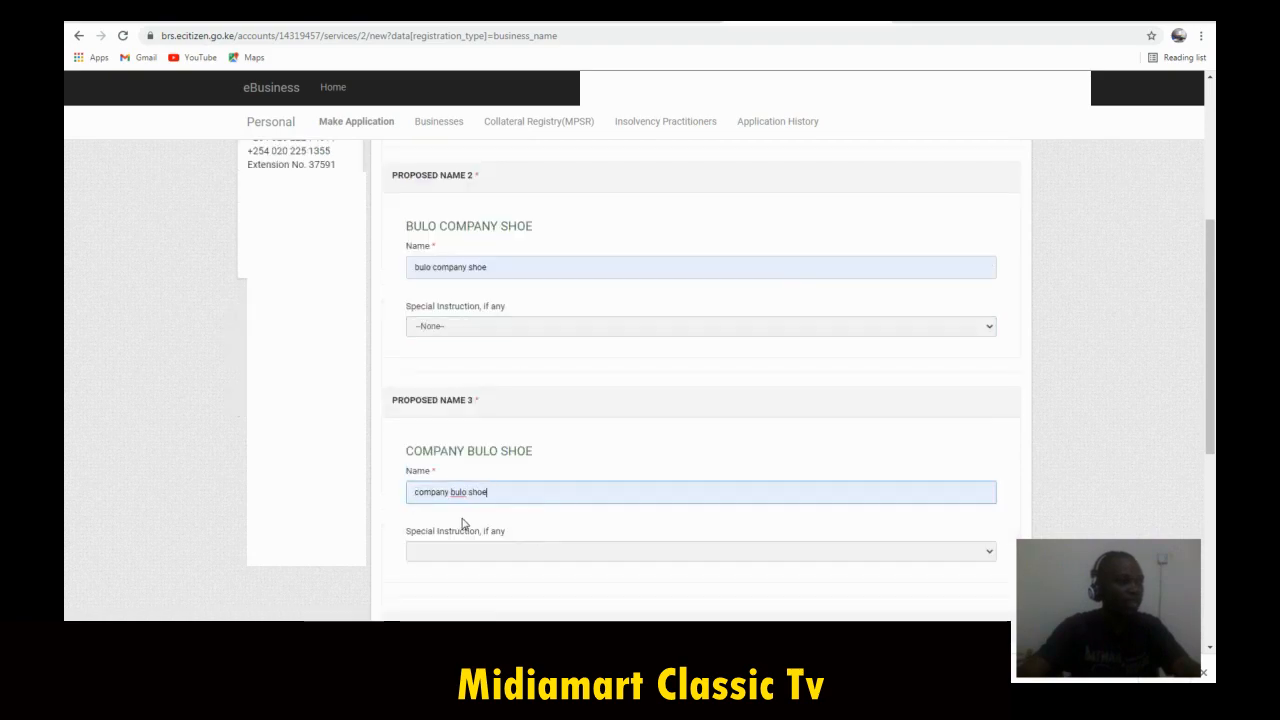
click(476, 550)
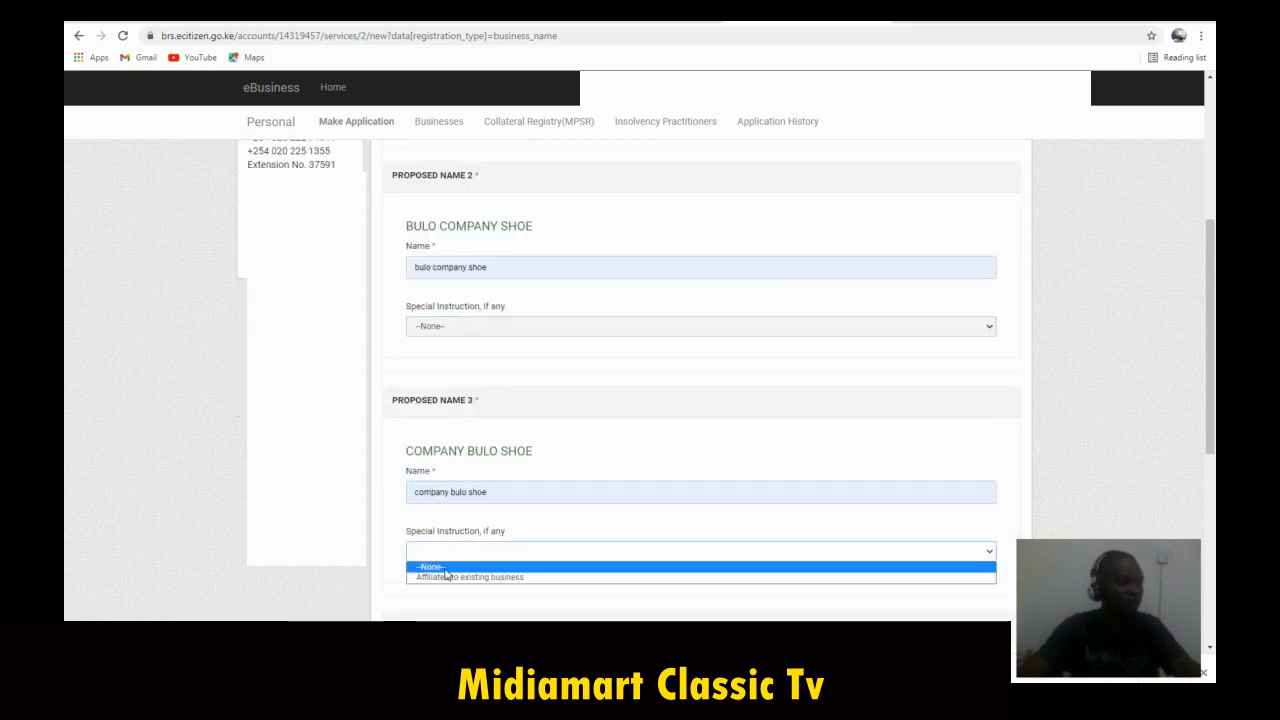
click(446, 570)
Step: Review the proposed names, leave the optional names 4 and 5 blank, and save the Proposed Names section to continue
scroll(458, 482, down, 3)
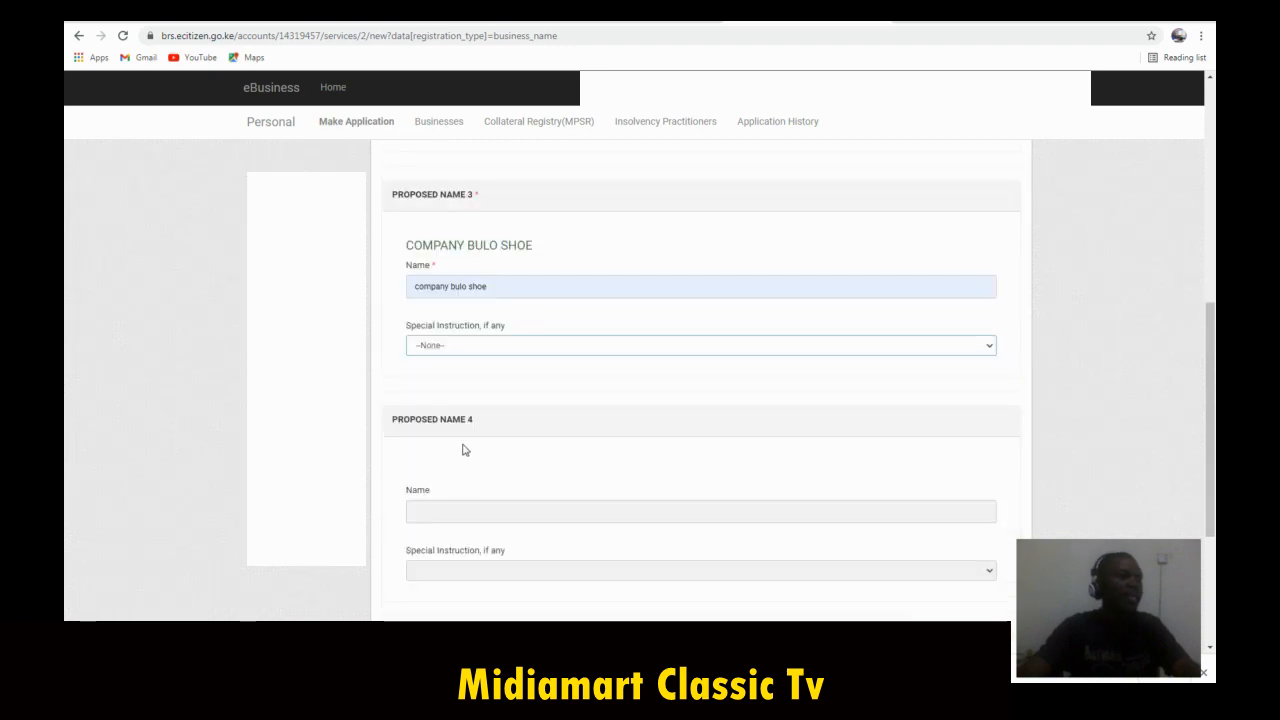
scroll(446, 480, down, 1)
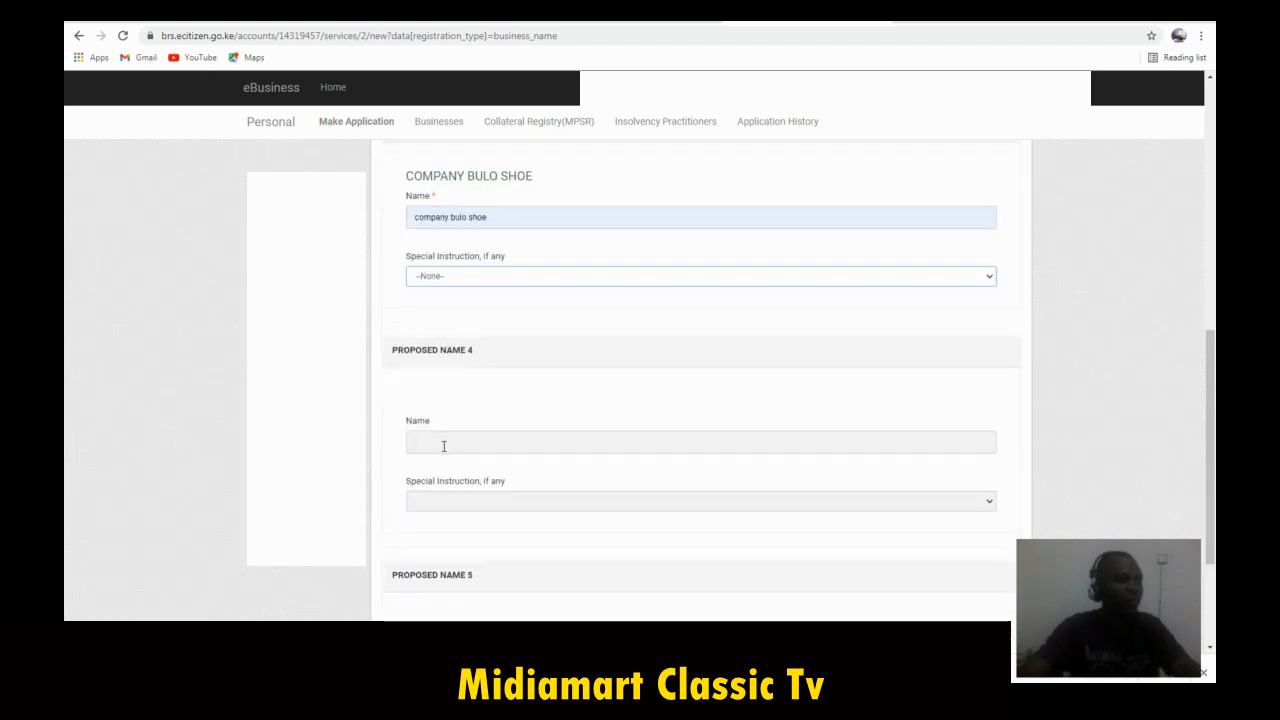
scroll(443, 446, down, 2)
scroll(460, 438, up, 8)
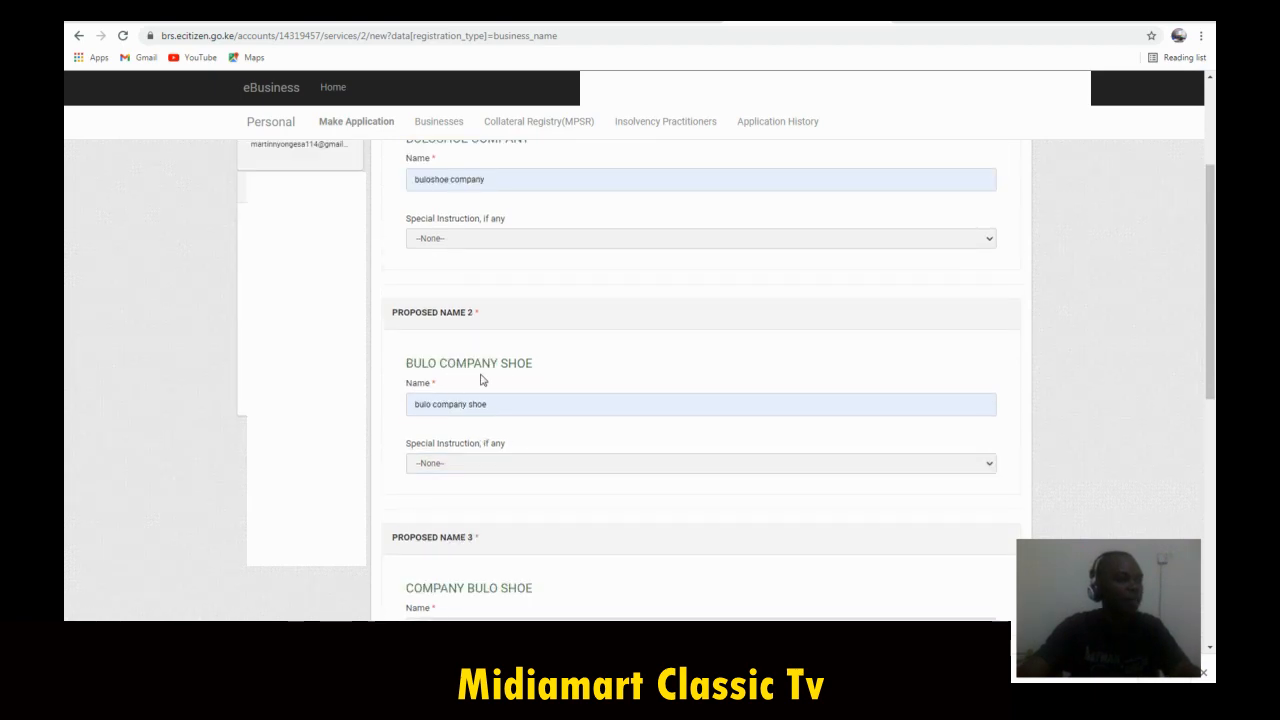
scroll(480, 403, up, 1)
scroll(479, 402, up, 2)
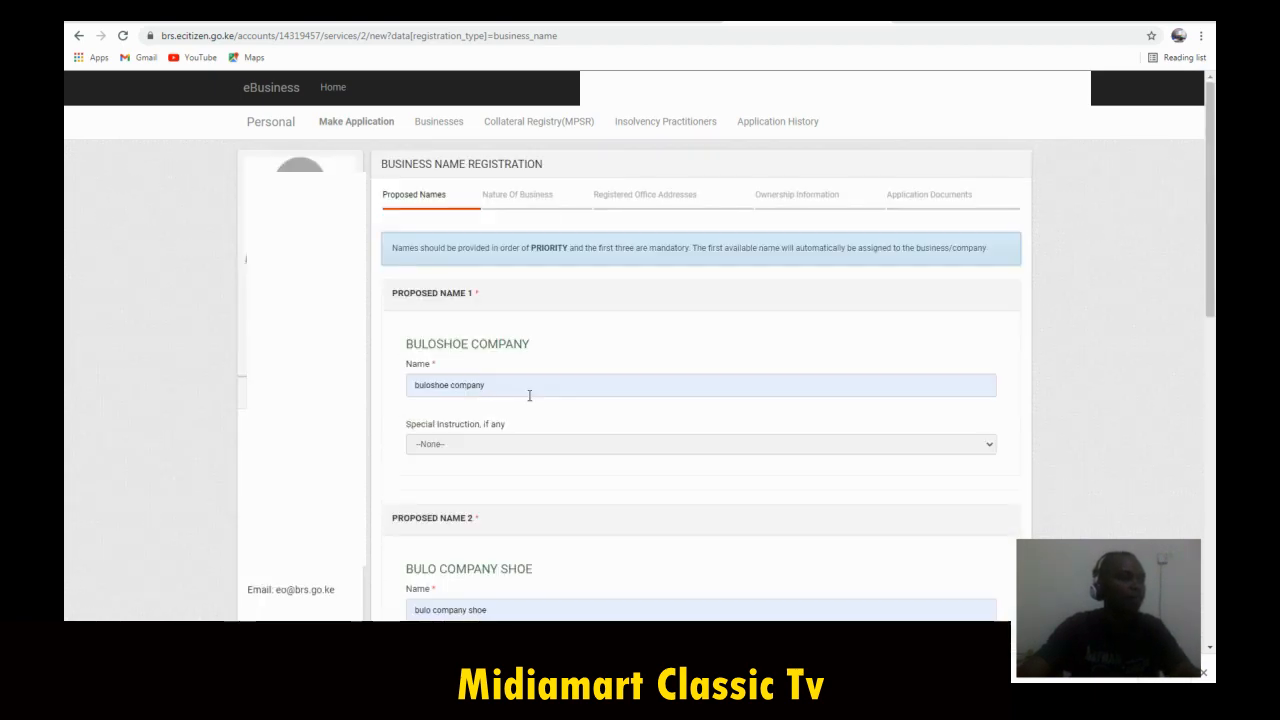
scroll(543, 437, down, 4)
scroll(545, 440, down, 5)
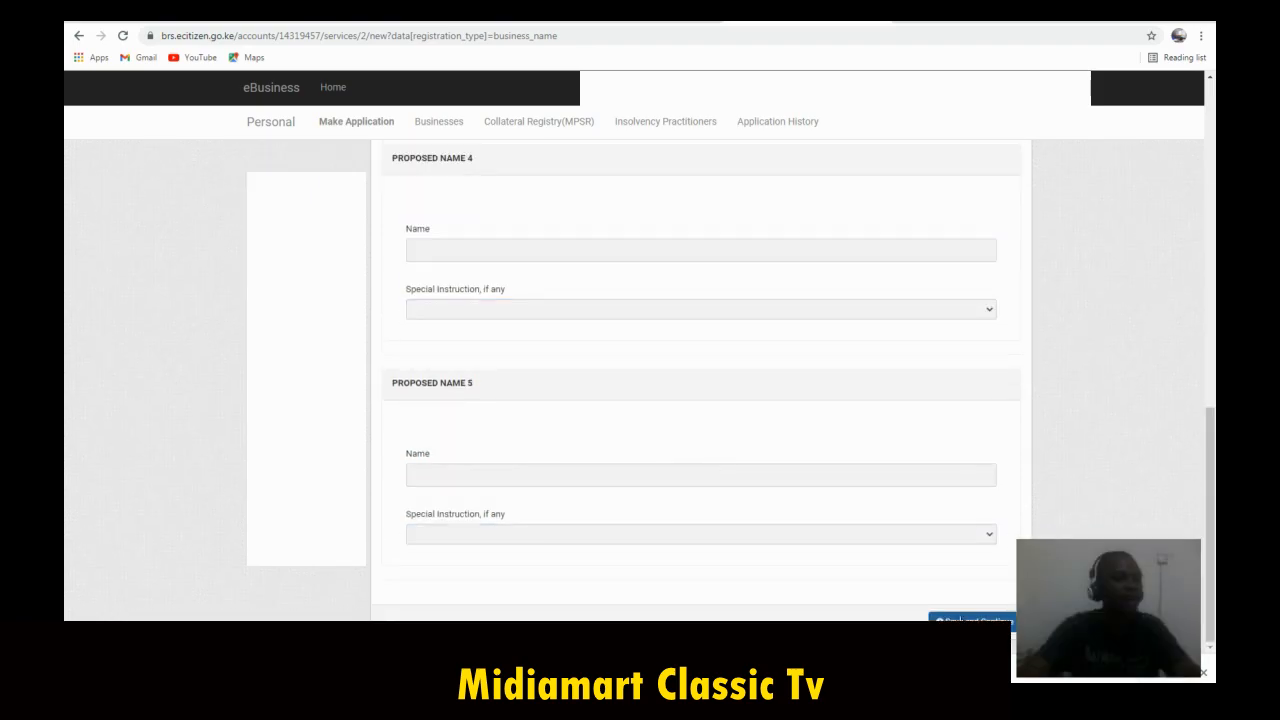
click(957, 621)
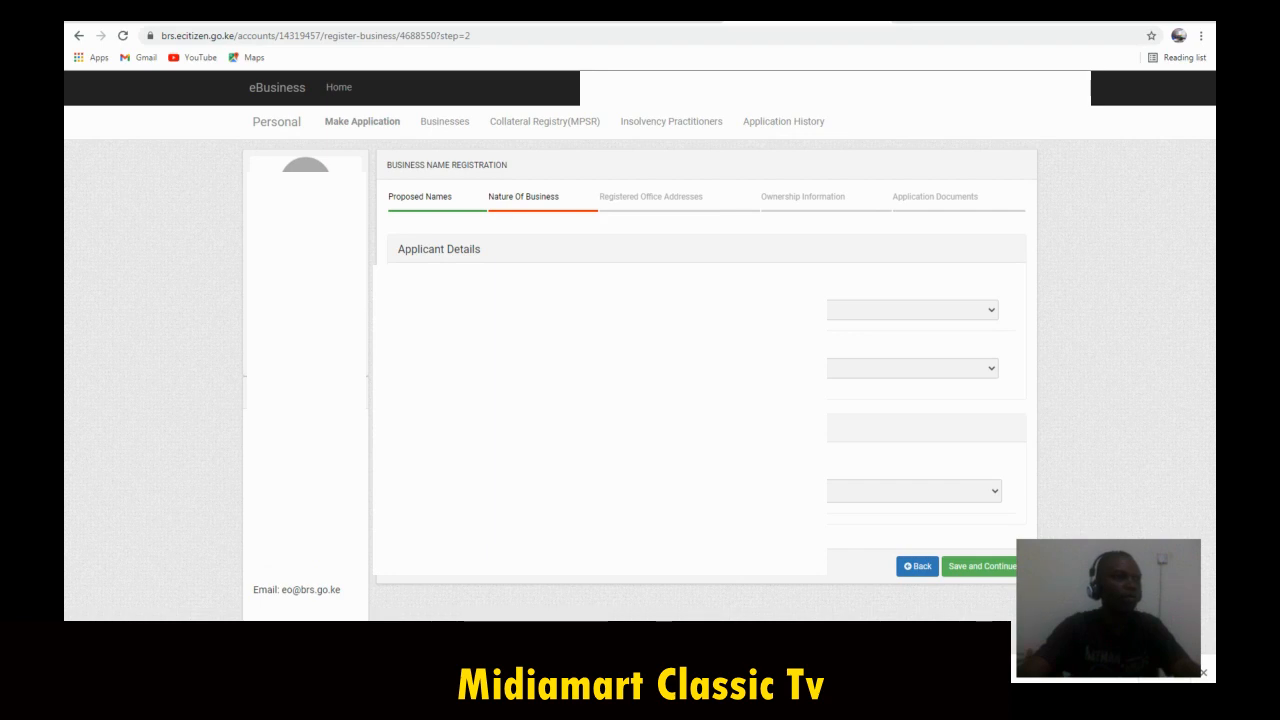
Step: Set the applicant's capacity to Proprietor and select the applicant's postal code in the Applicant Details
click(912, 310)
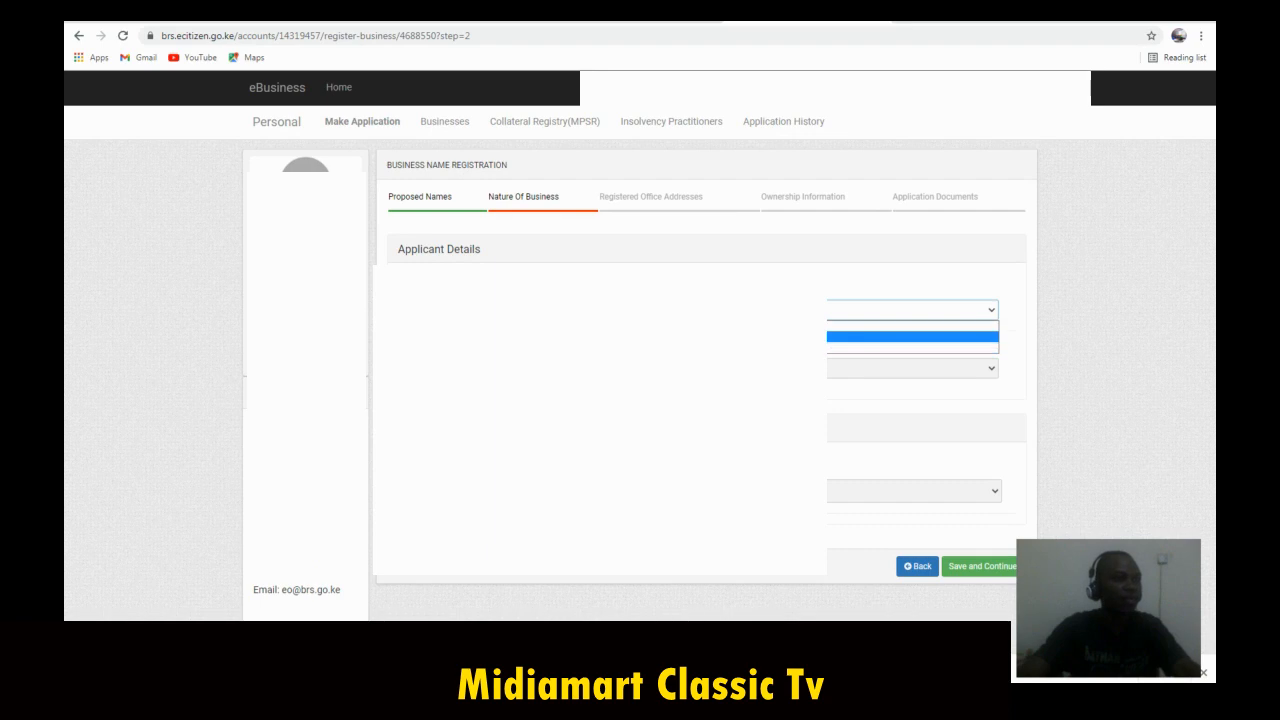
click(912, 337)
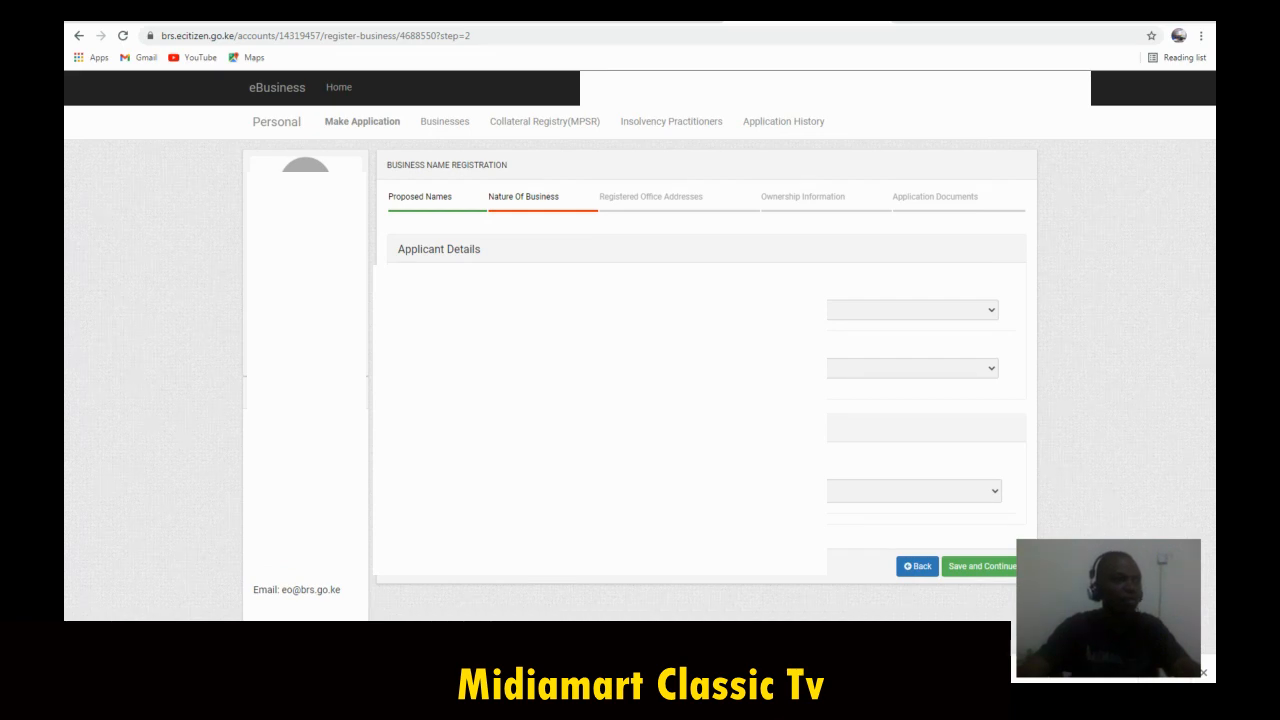
click(854, 368)
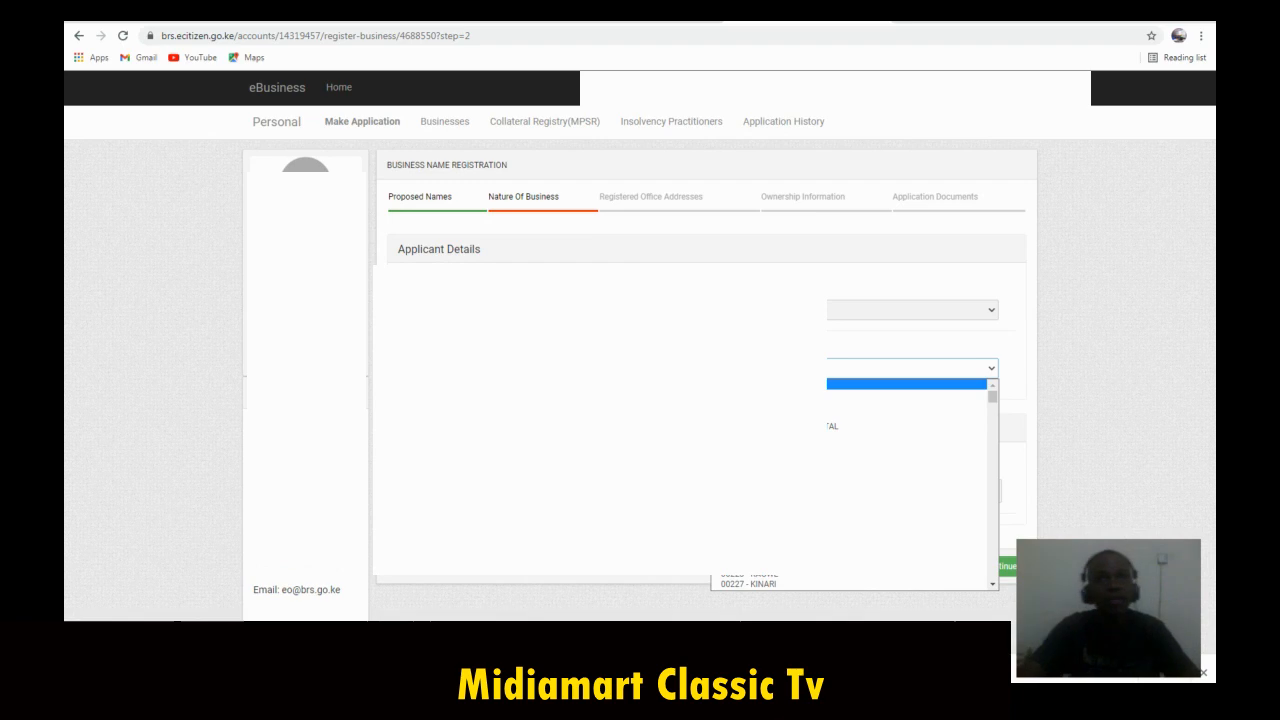
key(8)
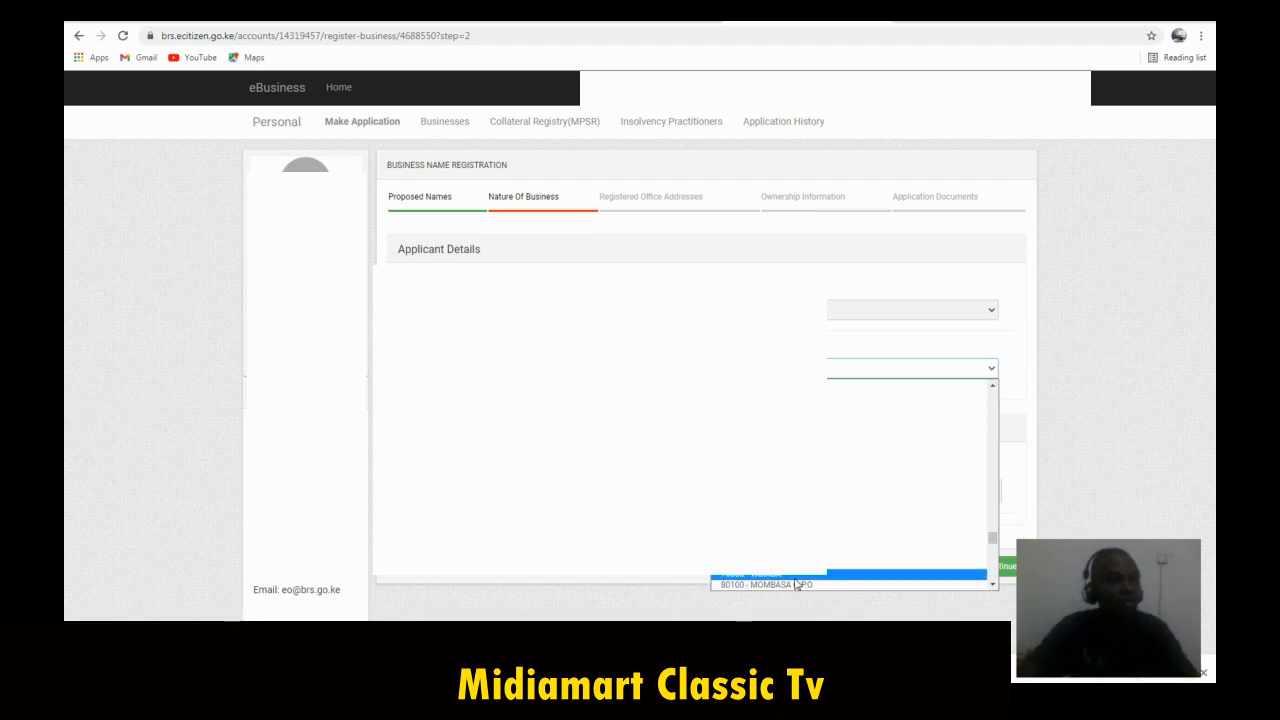
click(785, 585)
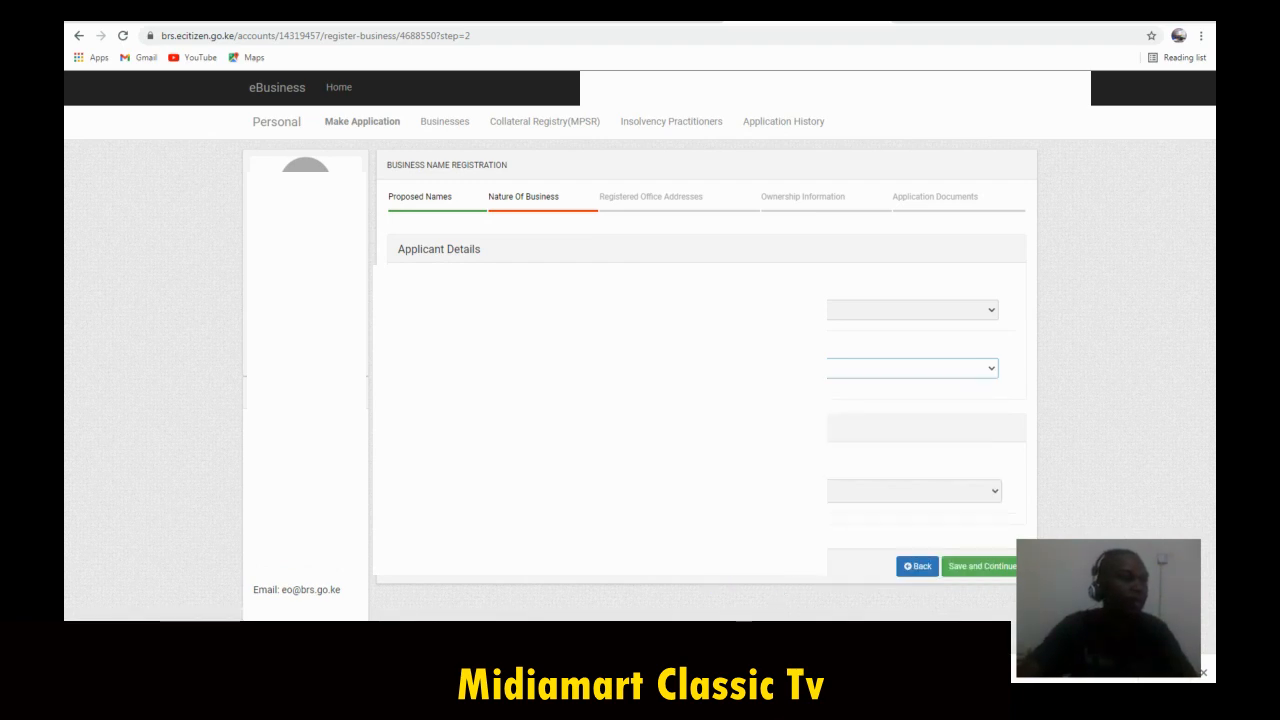
Step: Choose the last listed option for the nature of business, fill in its accompanying text field, and save the section to continue
click(860, 491)
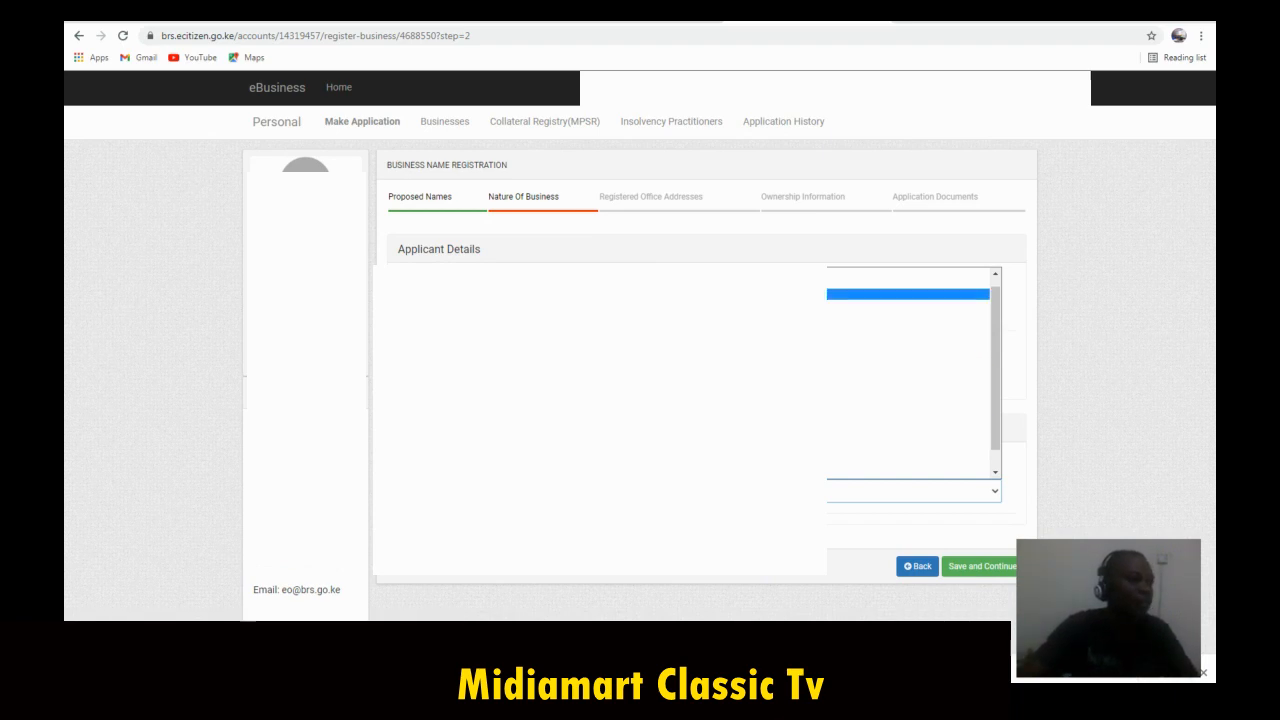
scroll(700, 372, down, 1)
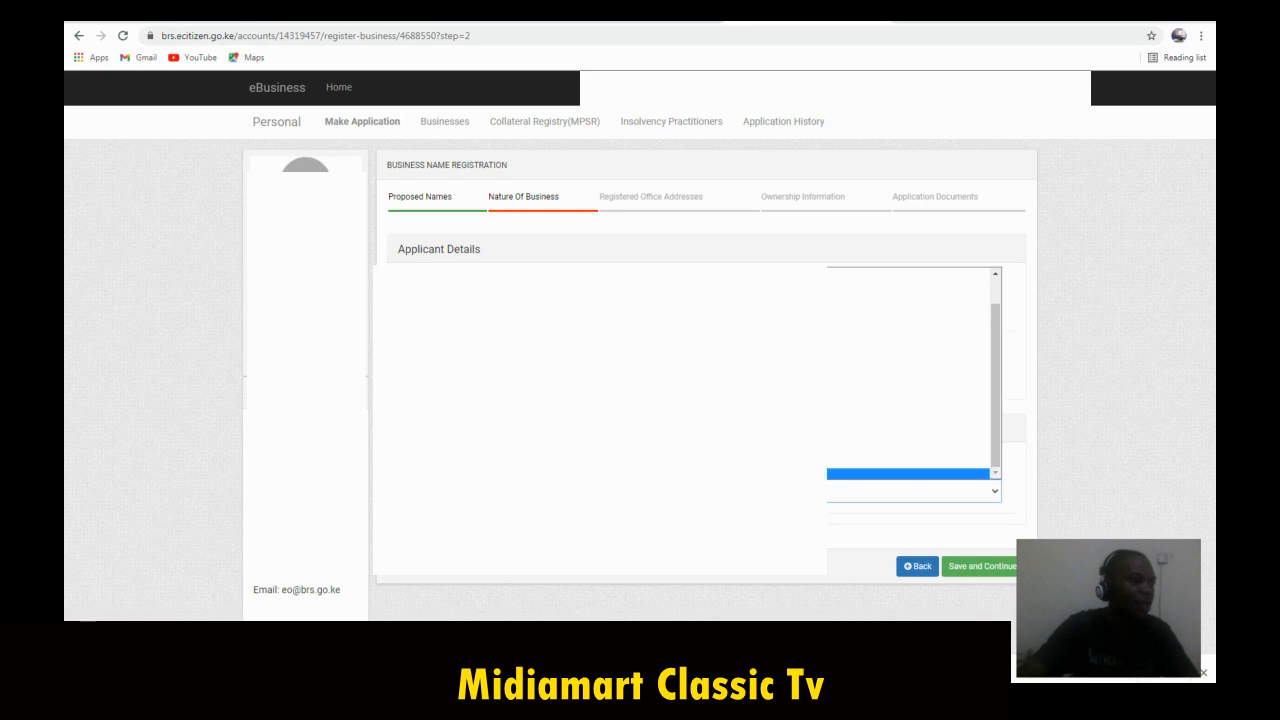
click(700, 474)
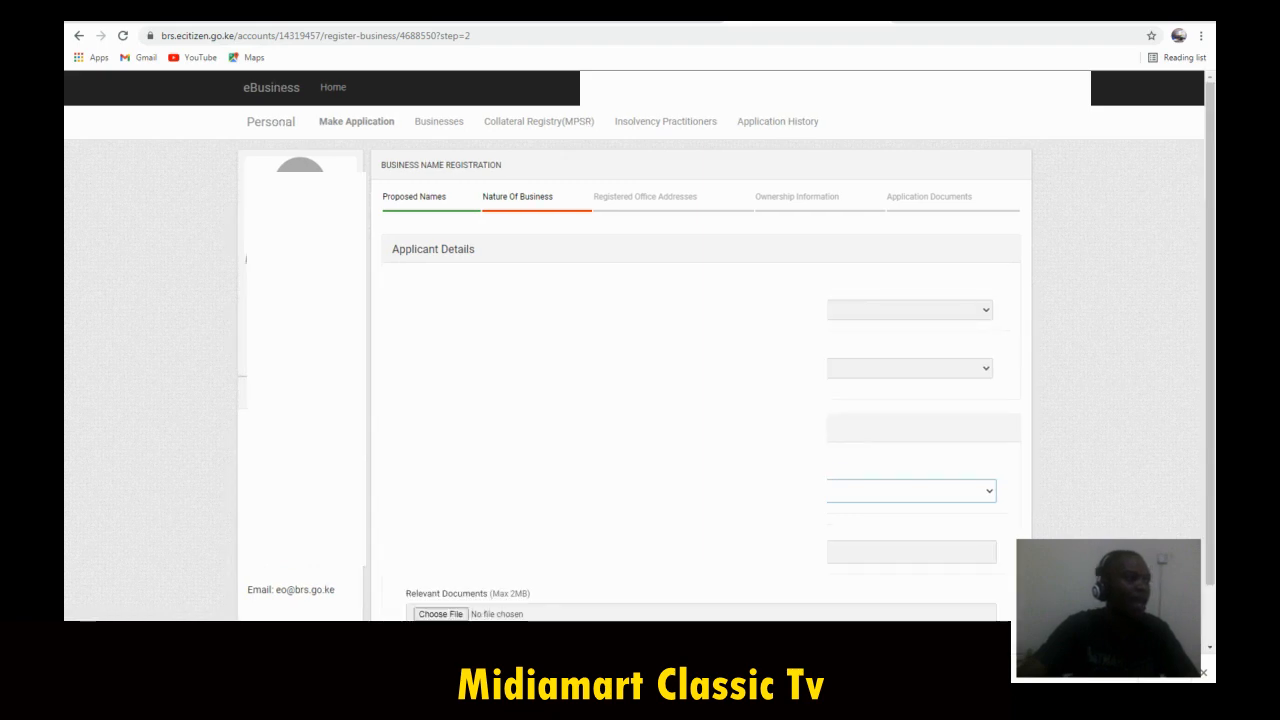
scroll(700, 474, down, 1)
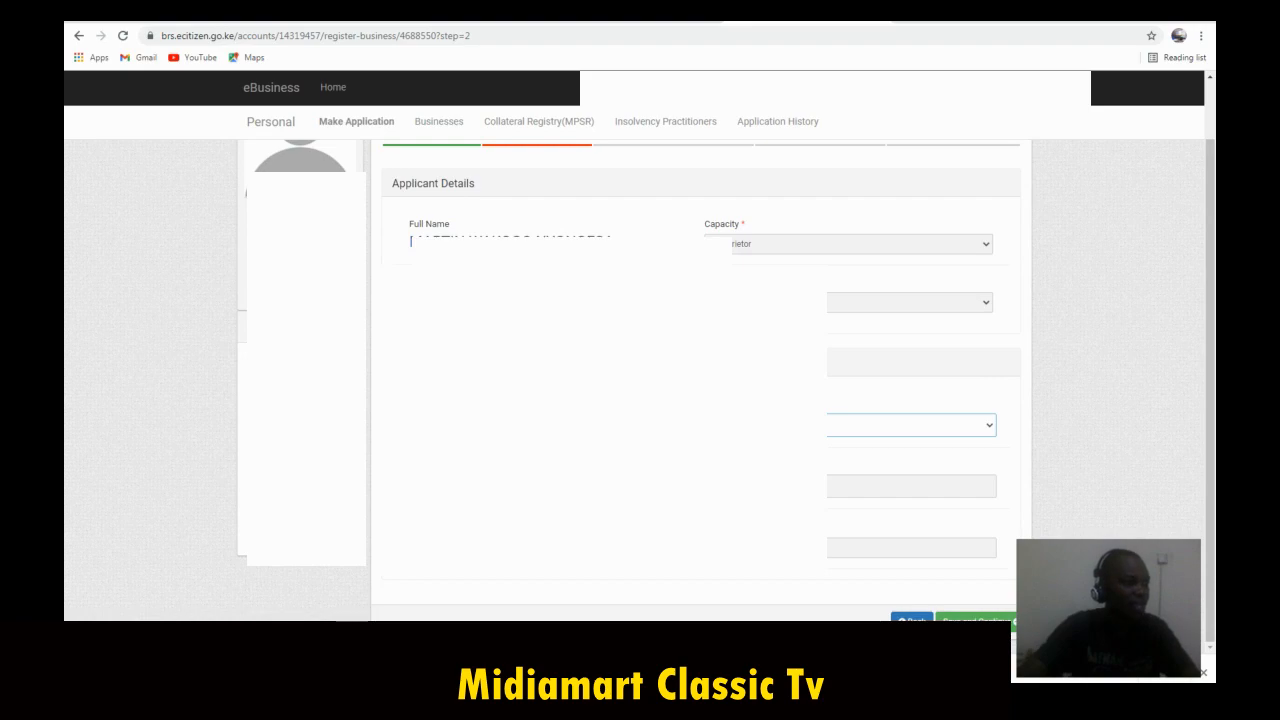
click(765, 486)
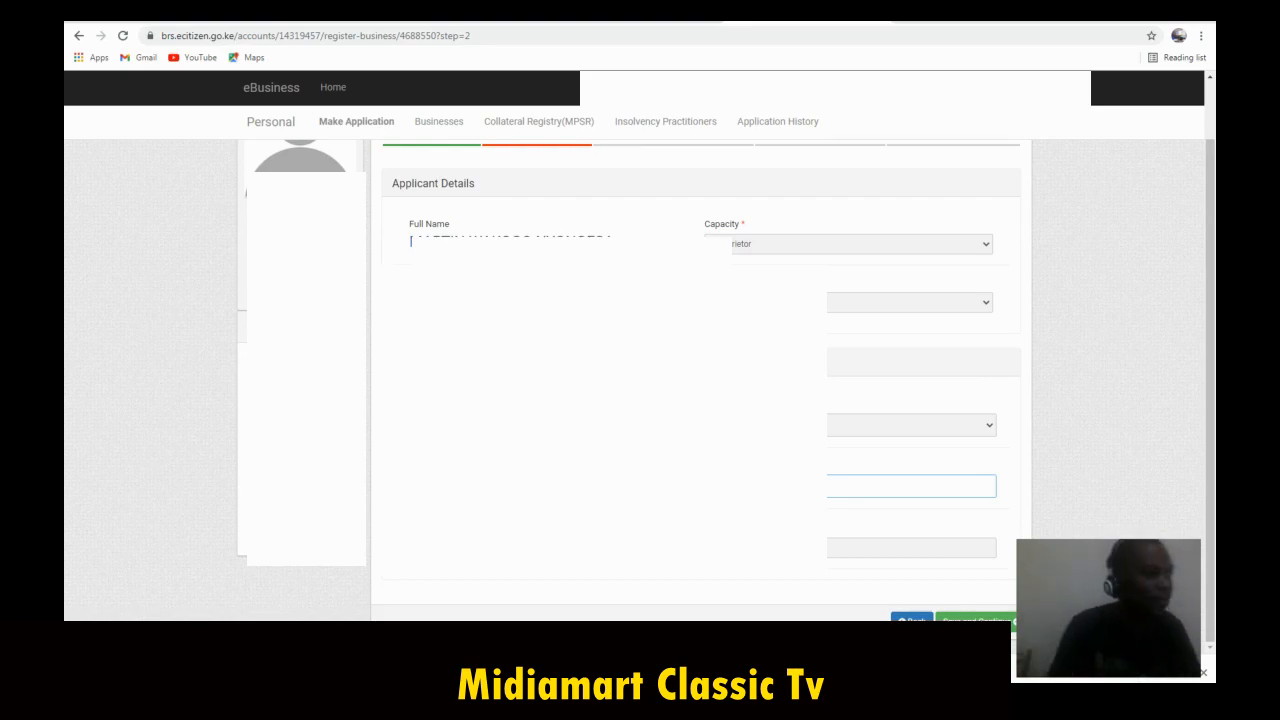
click(765, 510)
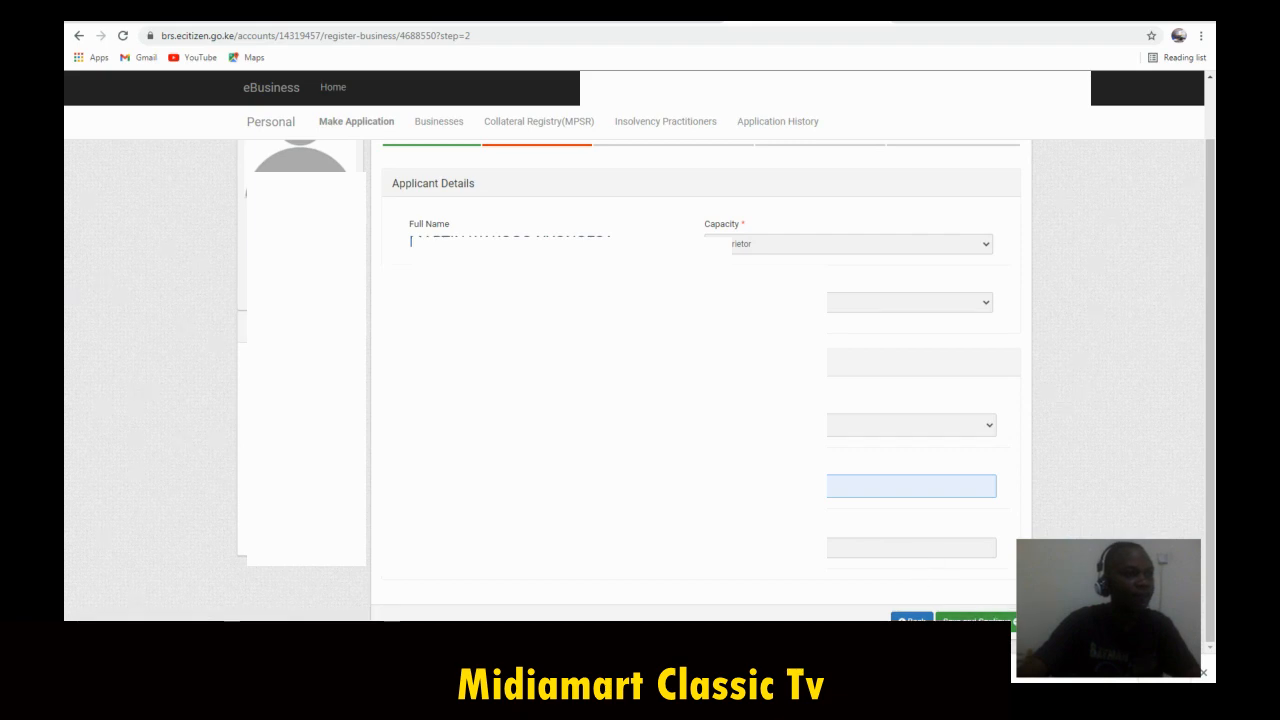
click(975, 620)
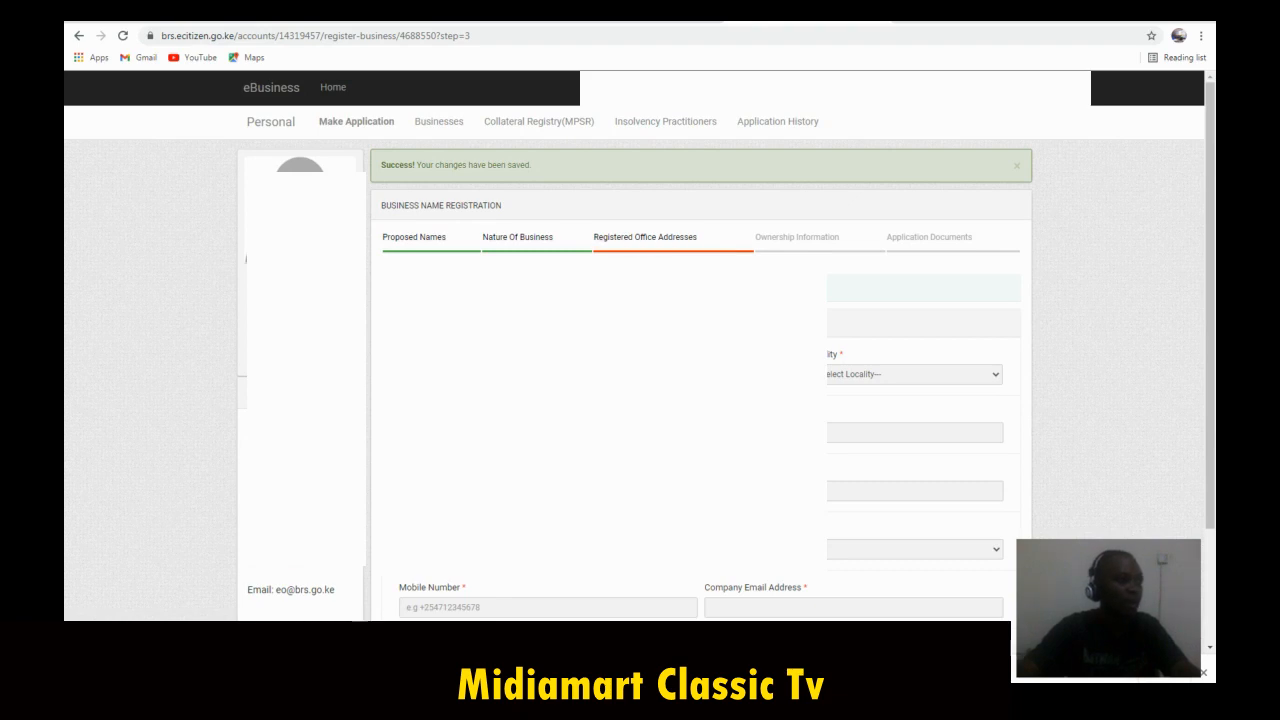
Step: Set the county to Mombasa and the locality to Bamburi for the primary registered office address
click(497, 374)
scroll(497, 490, down, 1)
scroll(481, 583, down, 4)
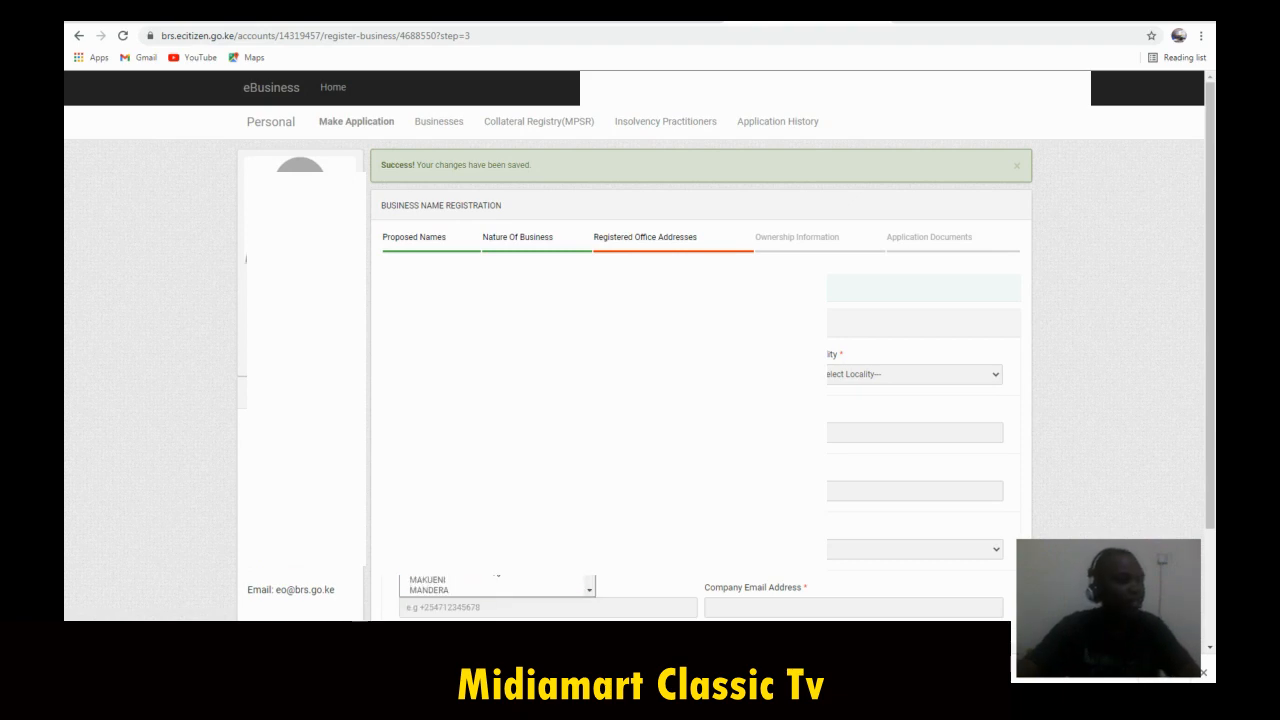
scroll(481, 583, down, 2)
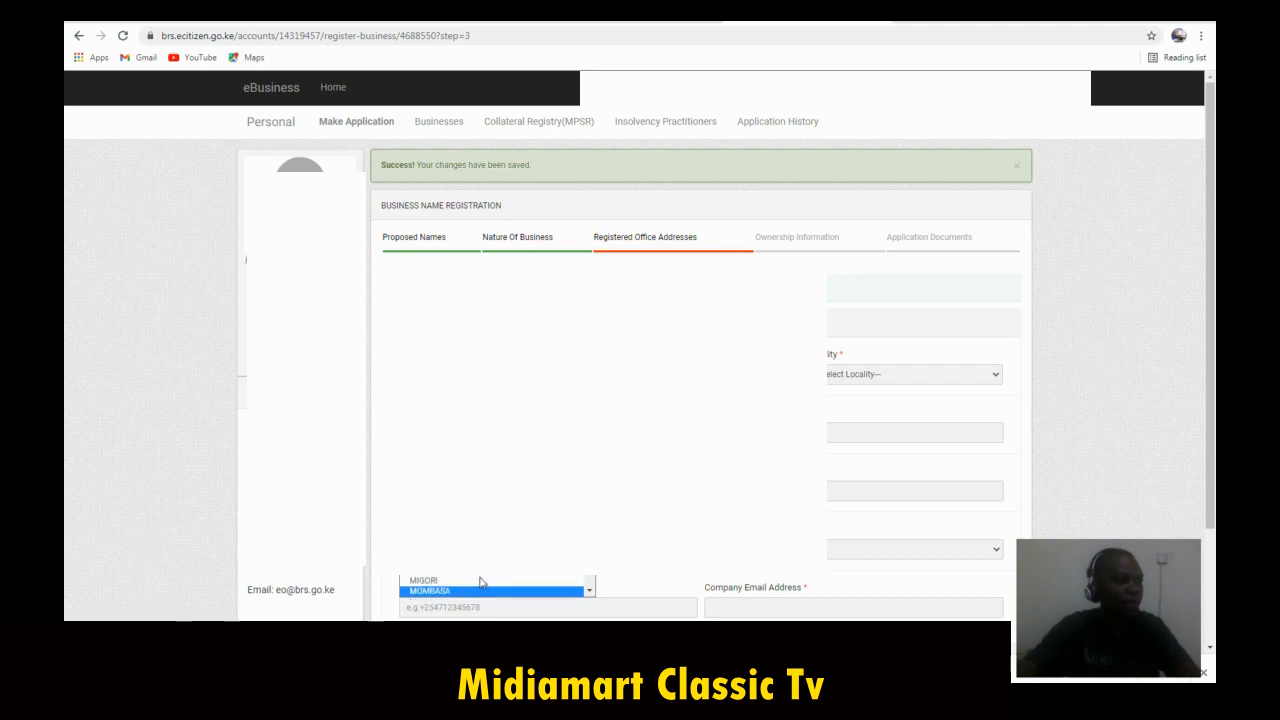
click(473, 583)
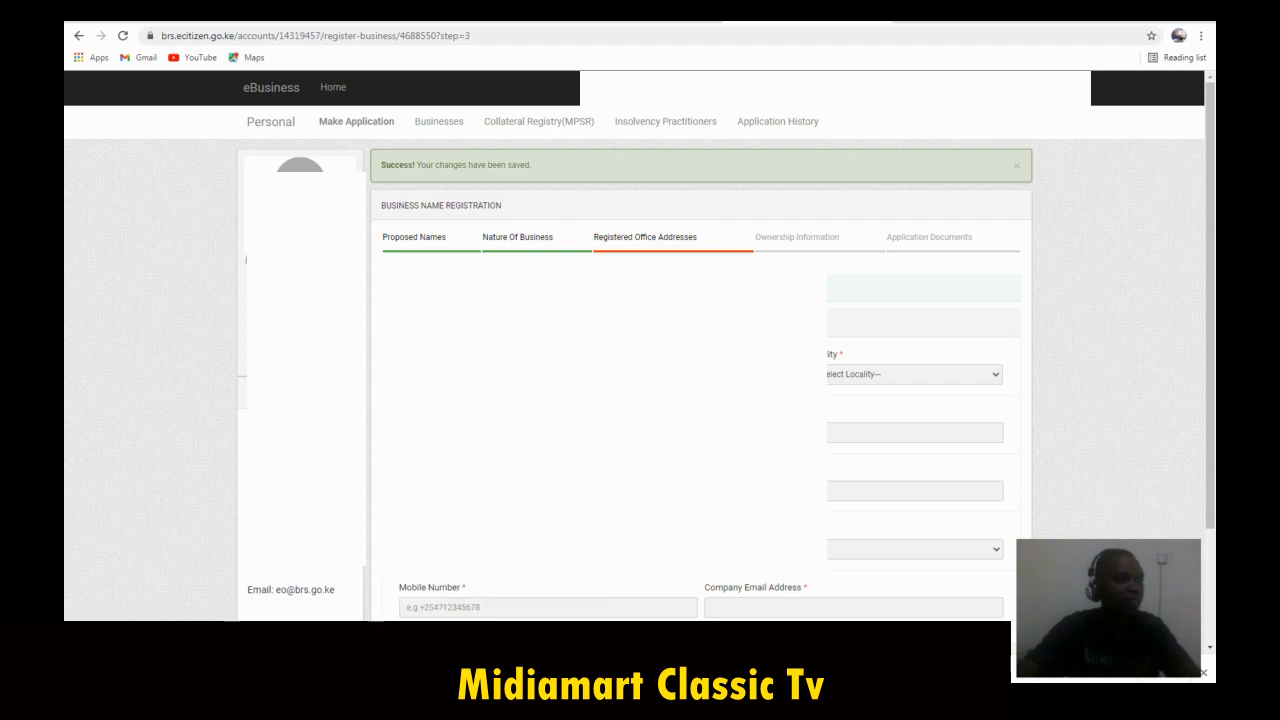
click(856, 373)
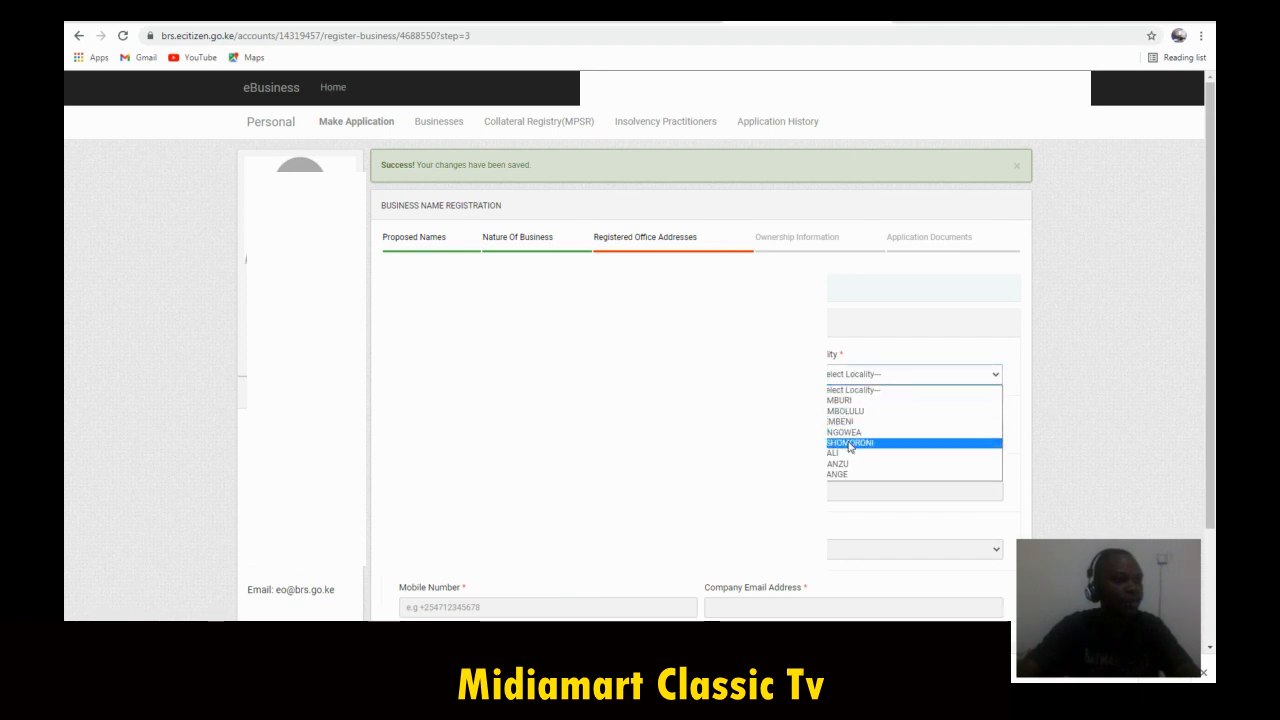
click(846, 400)
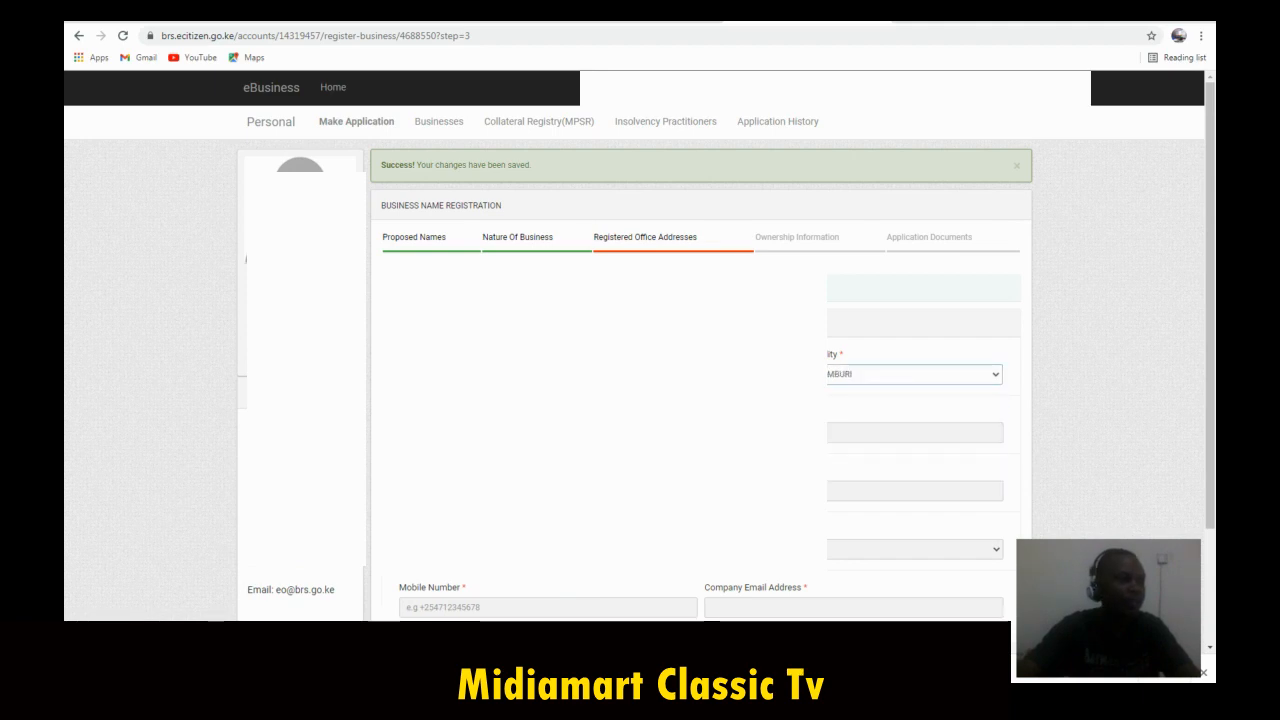
Step: Fill in the physical location details below the locality in the primary address, using a saved suggestion
click(548, 432)
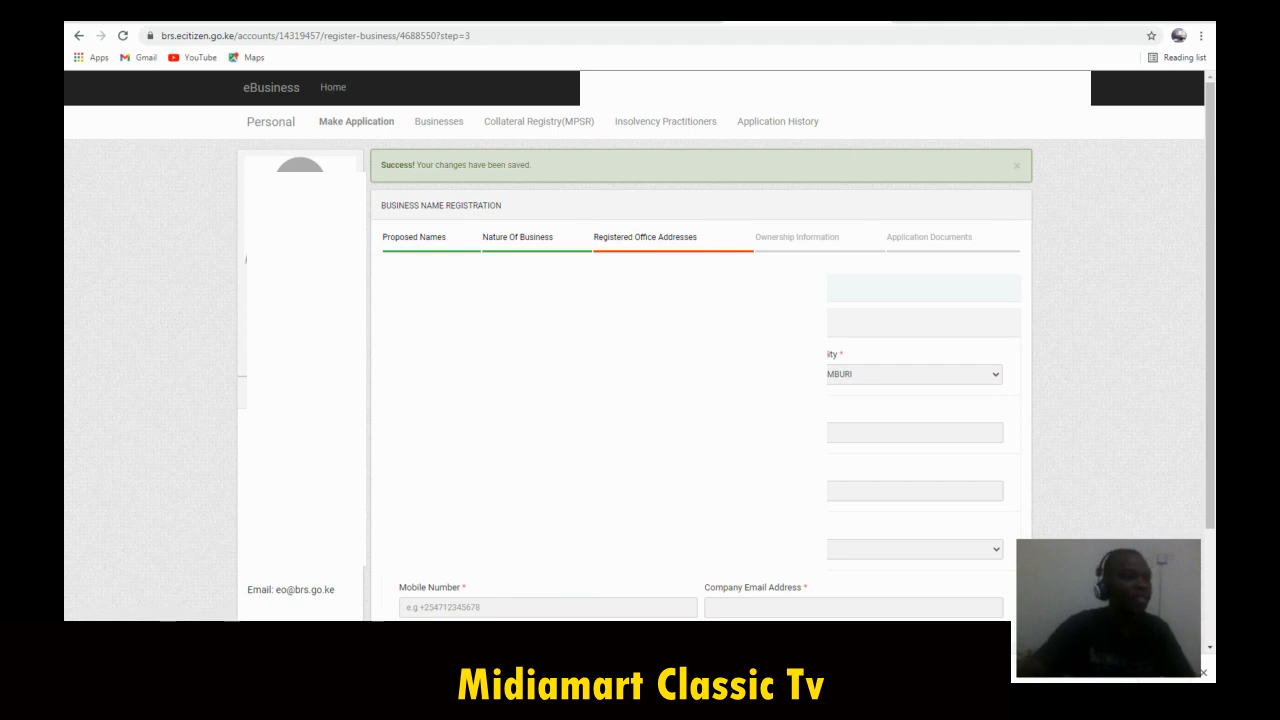
click(768, 432)
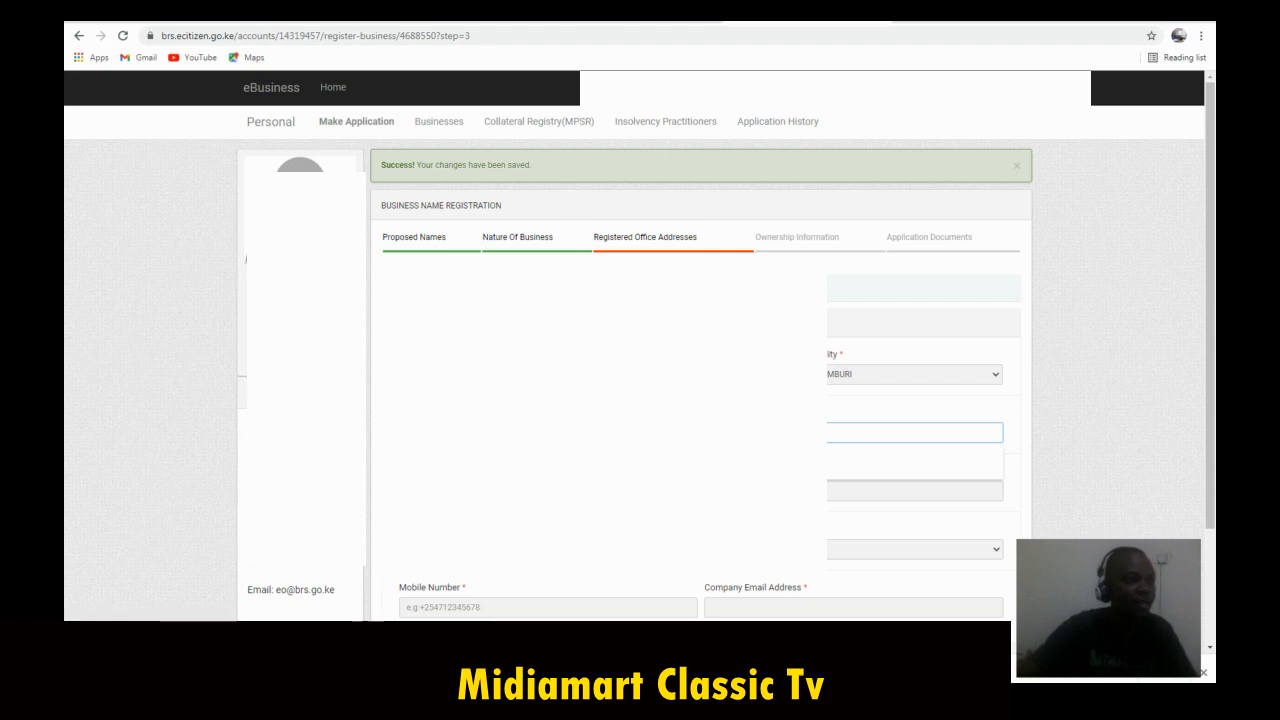
click(790, 461)
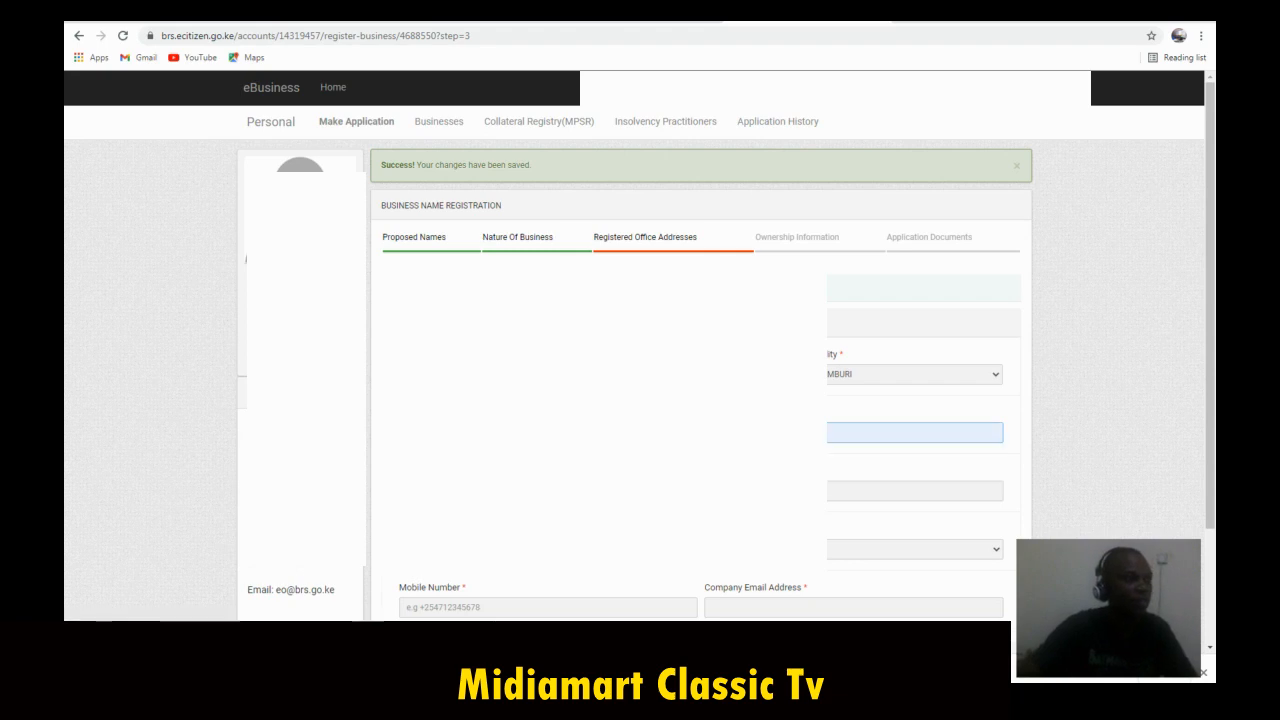
Step: Select the postal code of the primary address and fill in the business's mobile number from a saved suggestion
scroll(700, 400, down, 1)
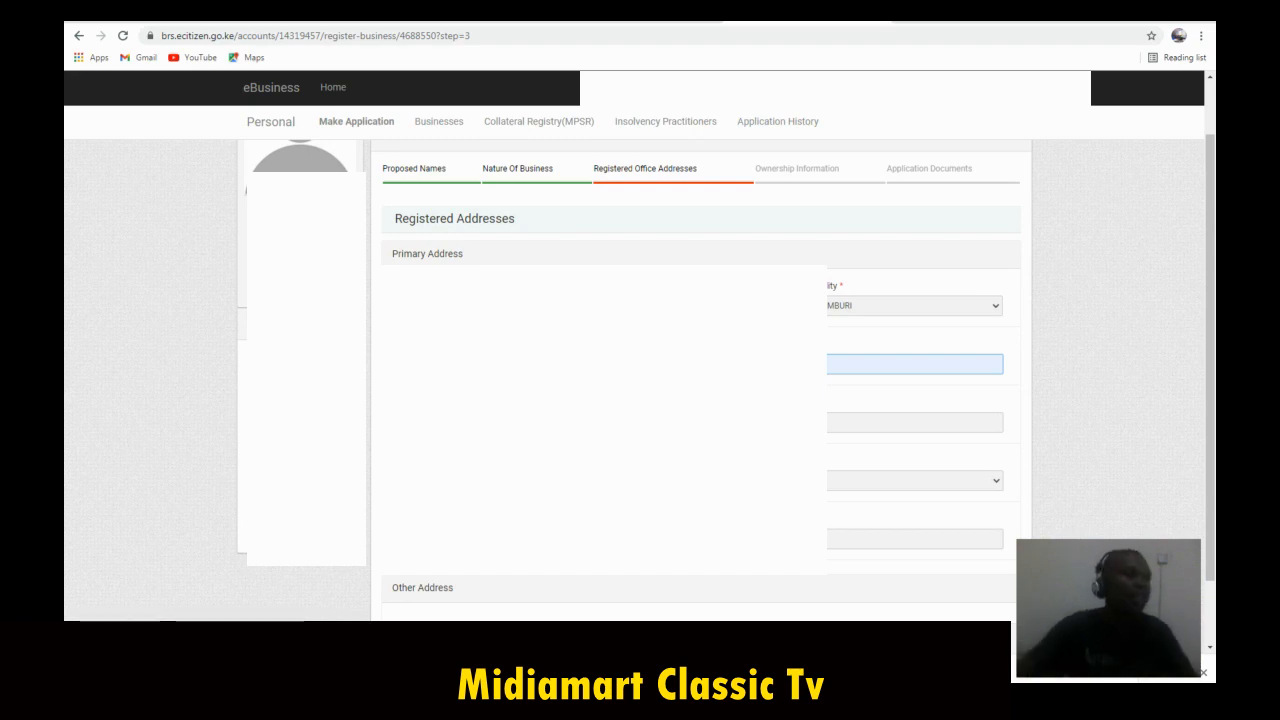
key(Tab)
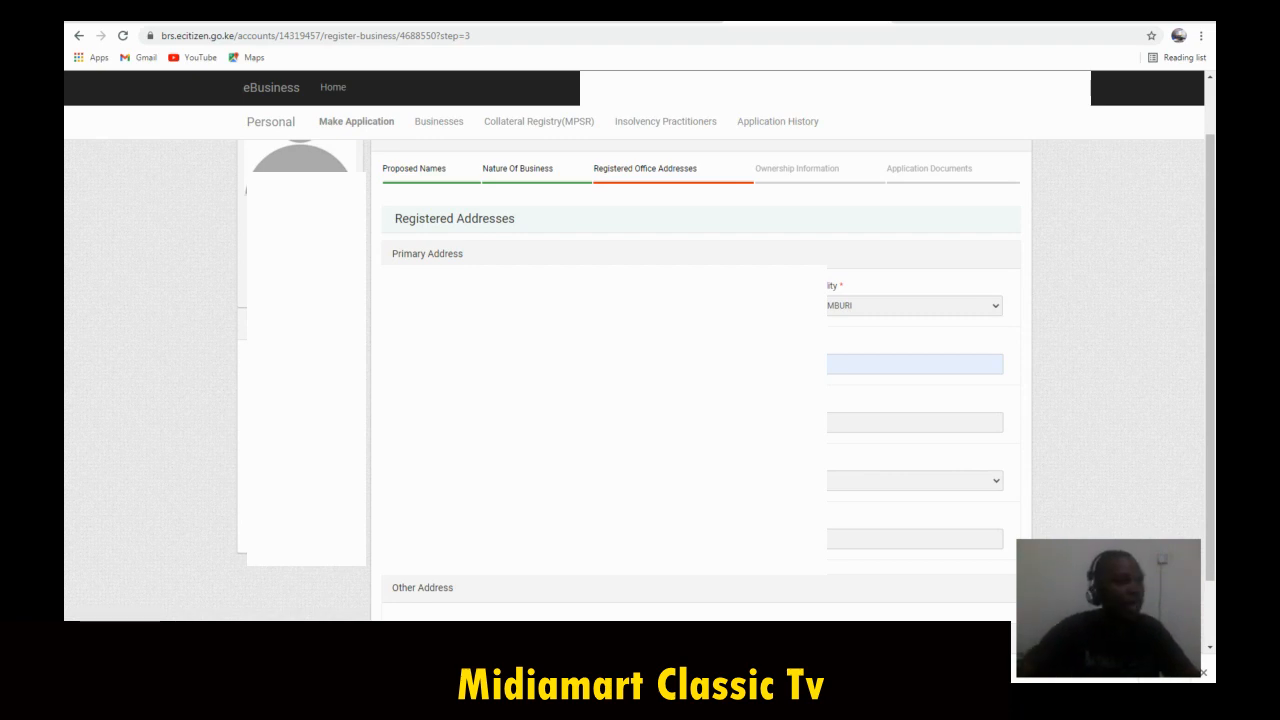
click(802, 481)
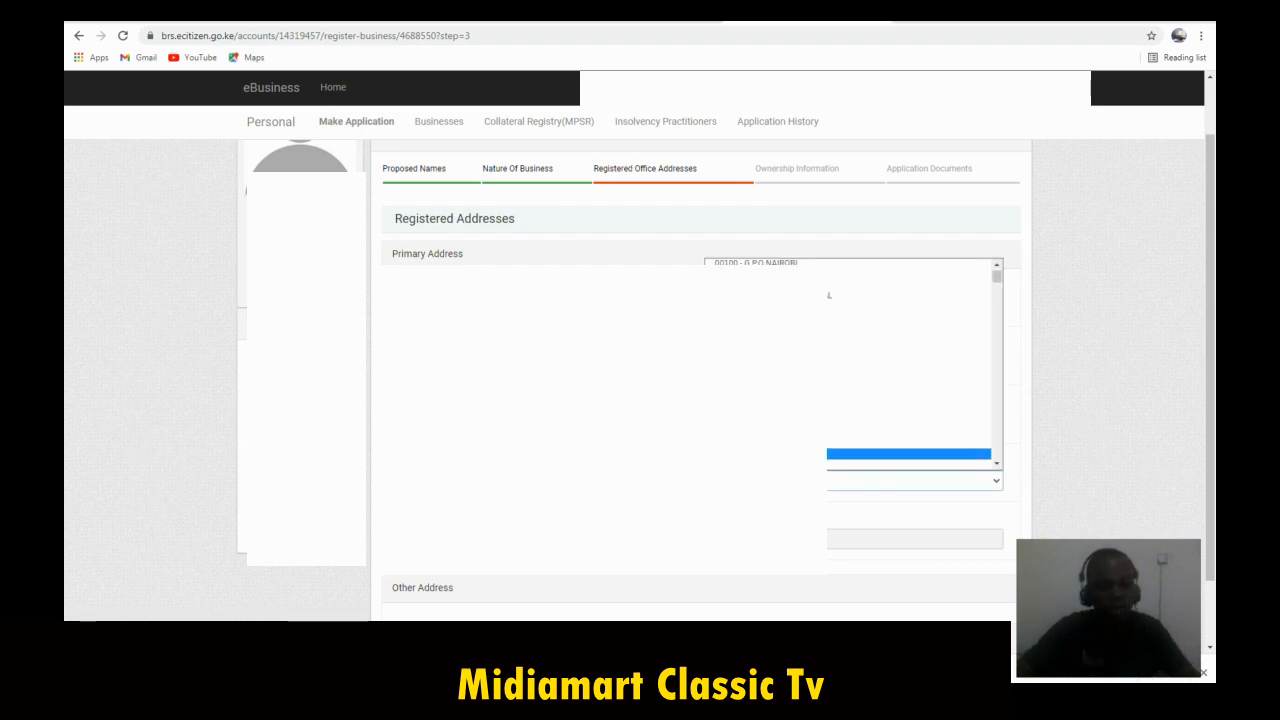
text(6)
key(Return)
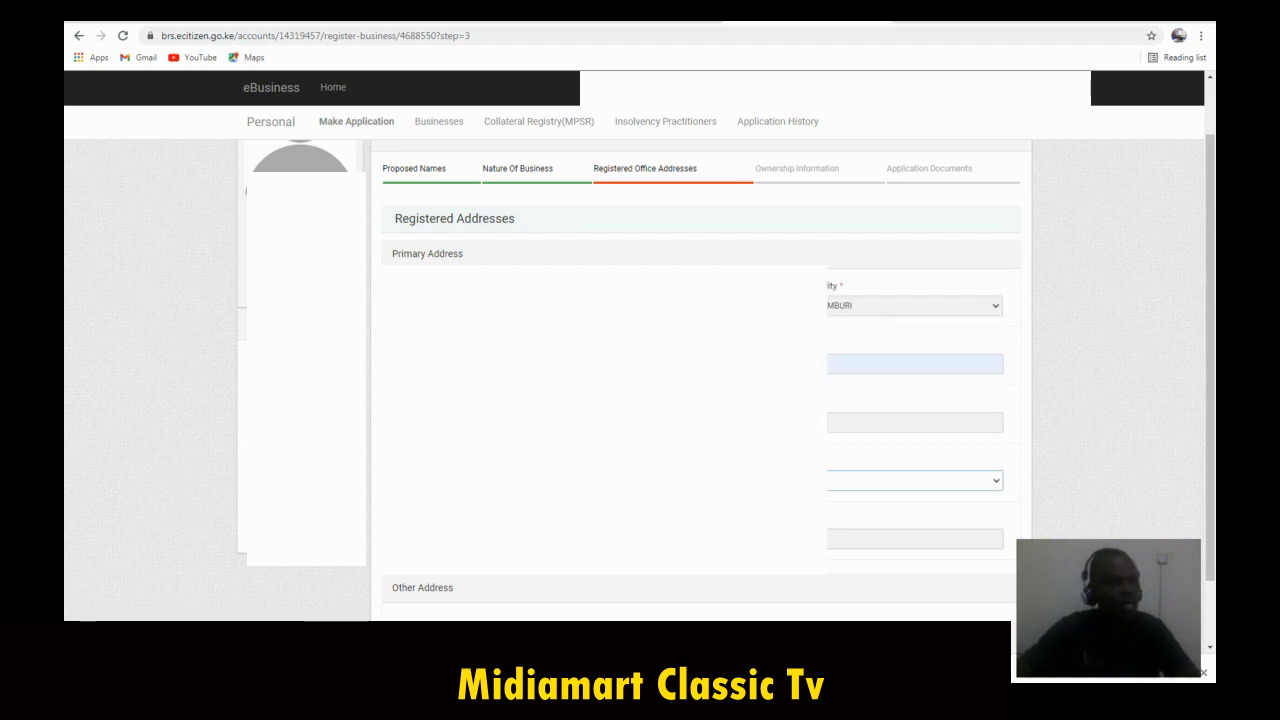
click(548, 539)
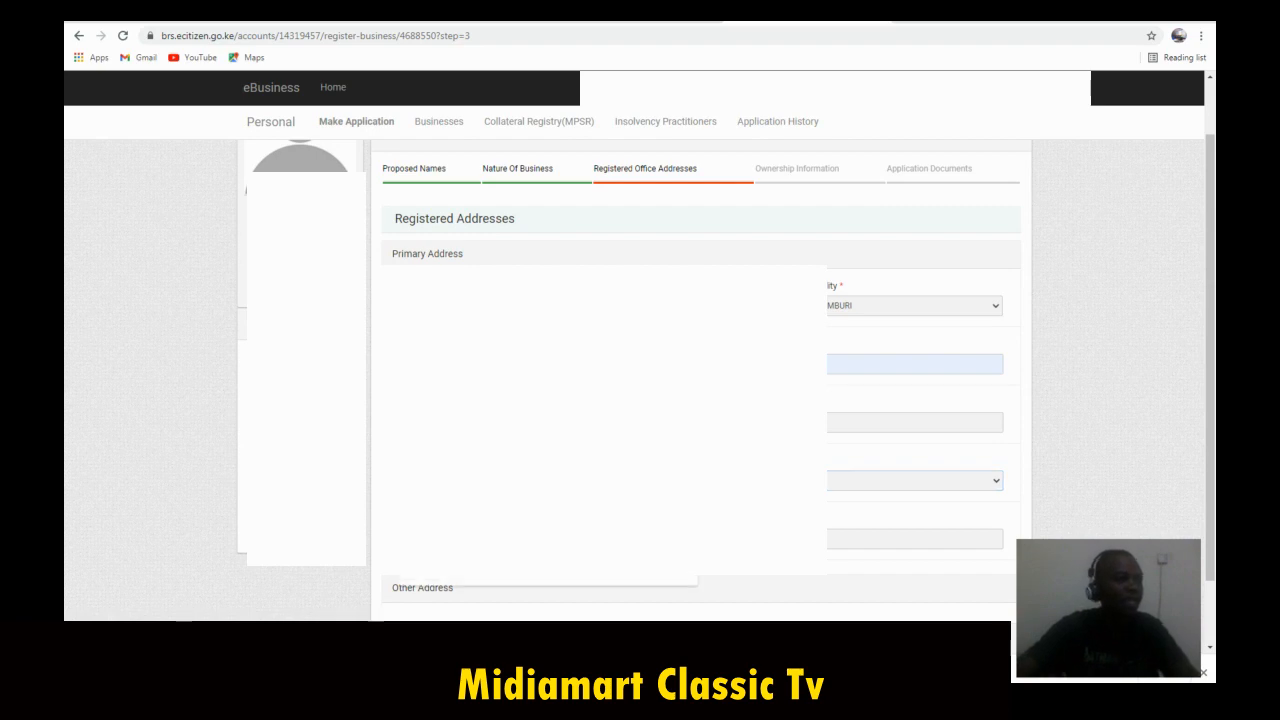
click(463, 576)
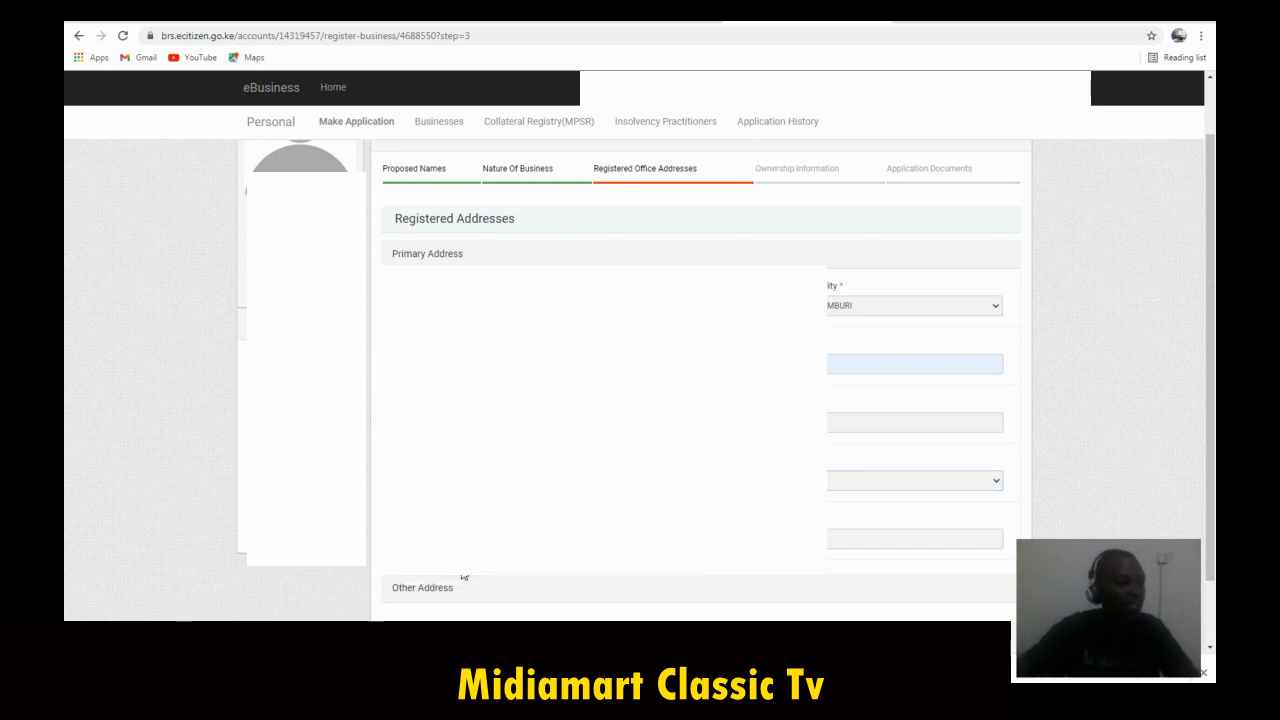
Step: Fill in the last field of the primary address from a saved suggestion, and save the registered office addresses to continue
click(775, 539)
click(747, 578)
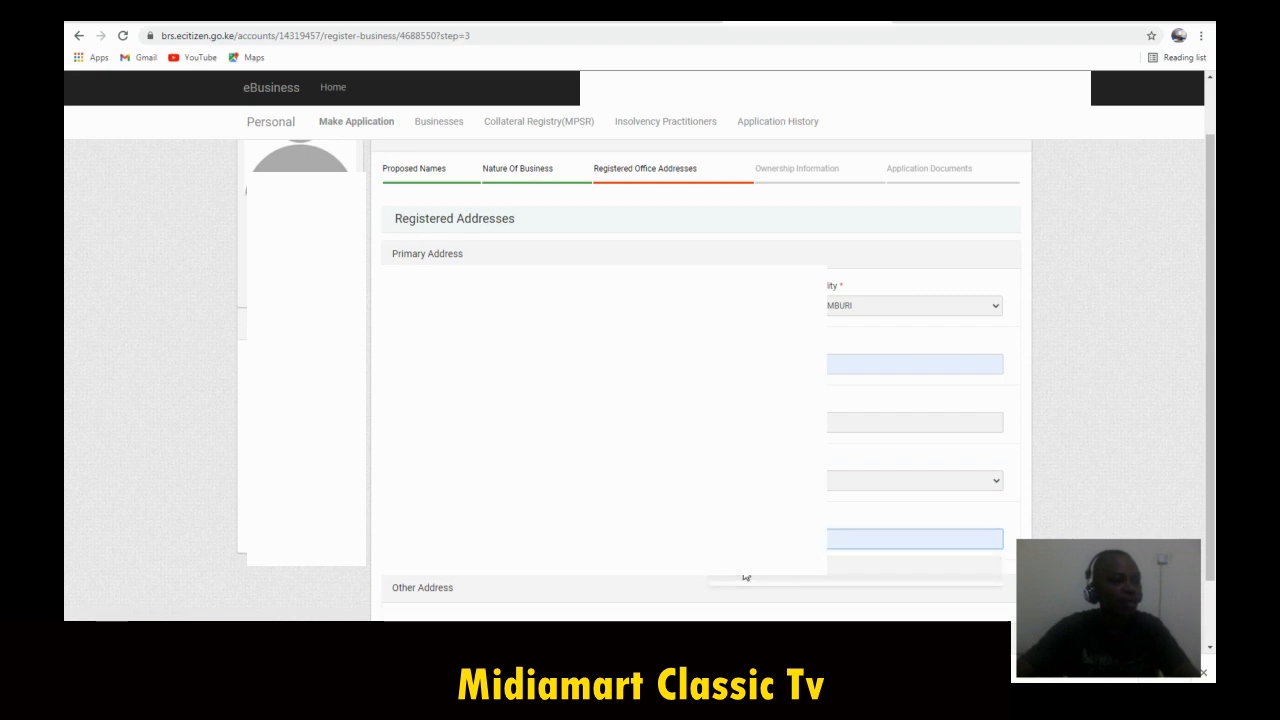
scroll(700, 420, down, 1)
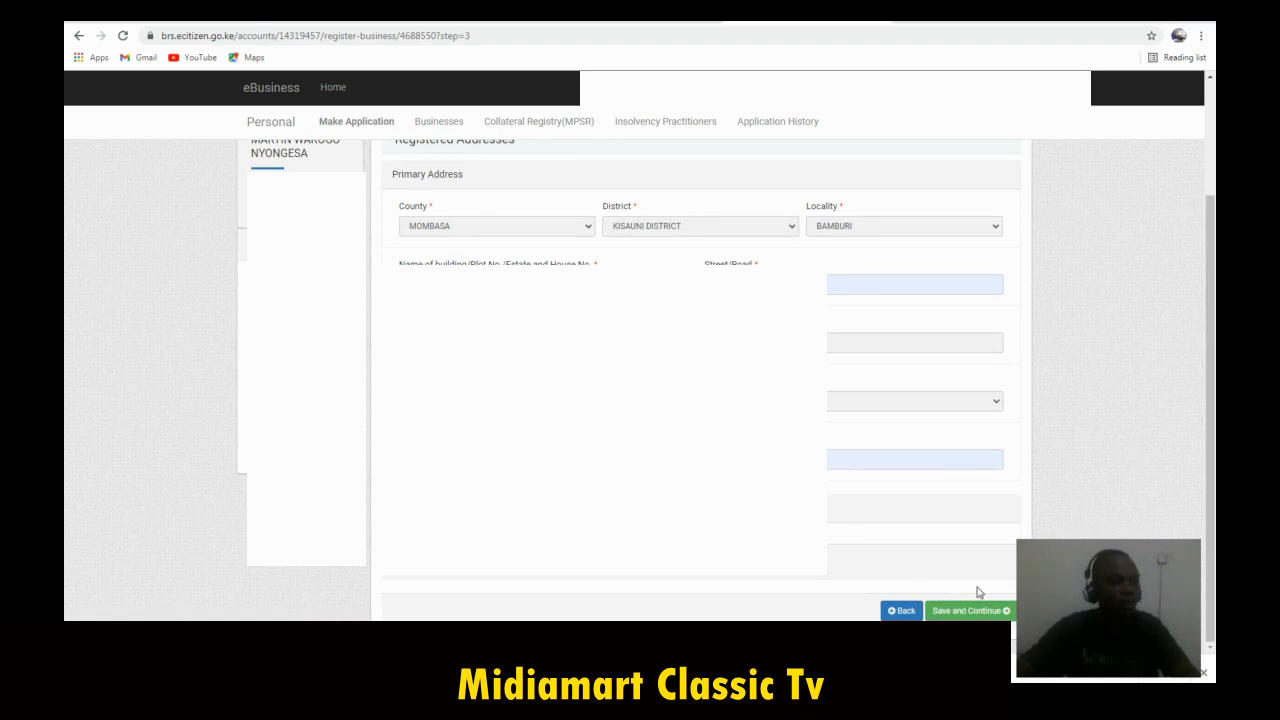
click(958, 611)
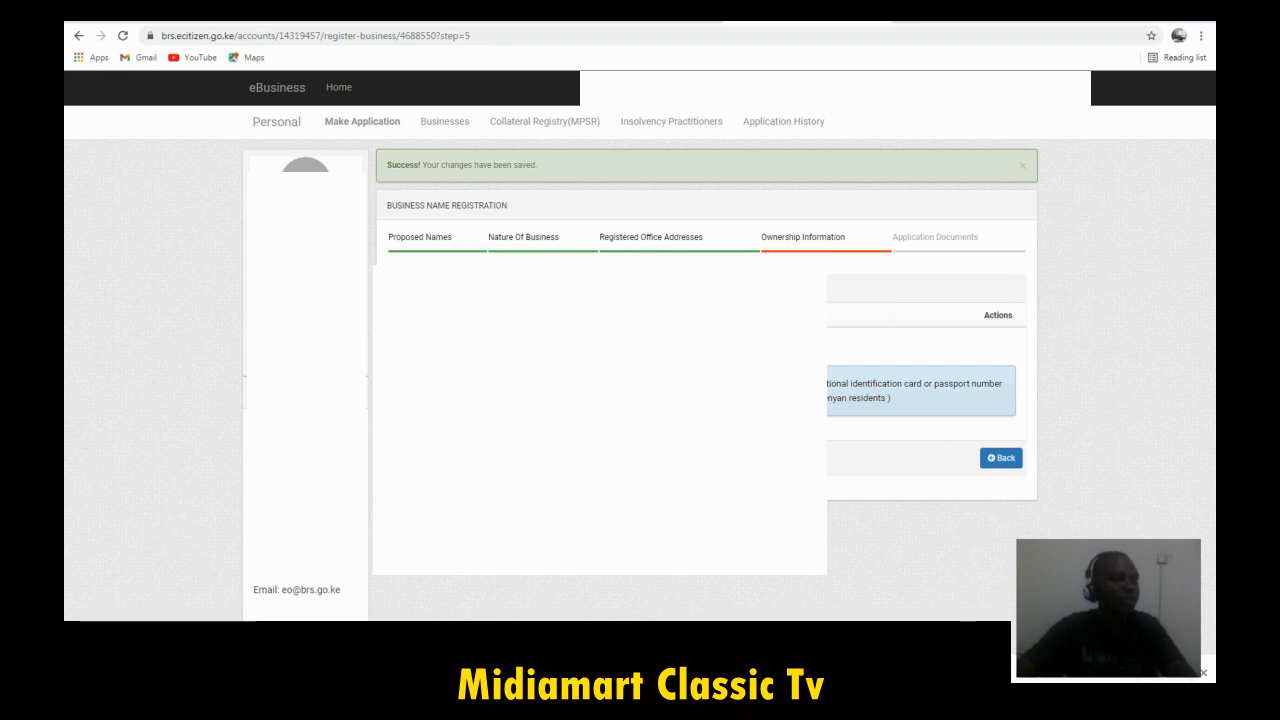
Step: Start adding an owner to the business and set the designation to Proprietor
click(412, 458)
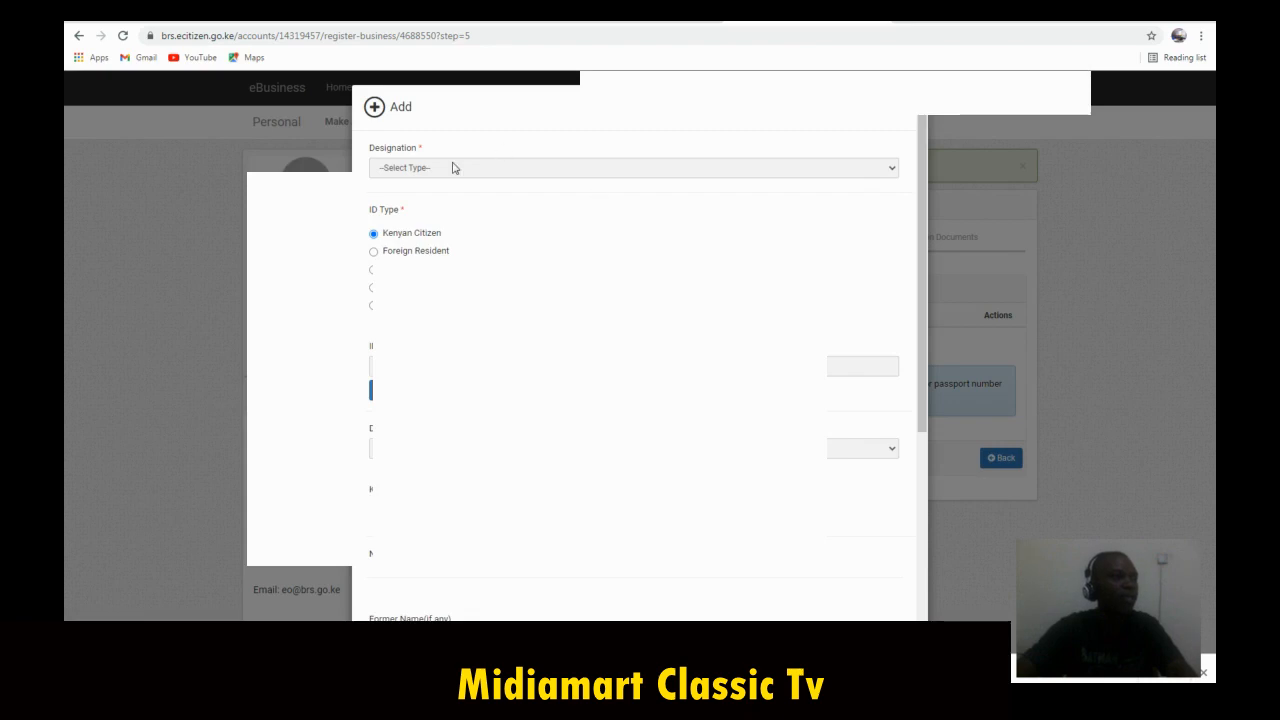
click(421, 168)
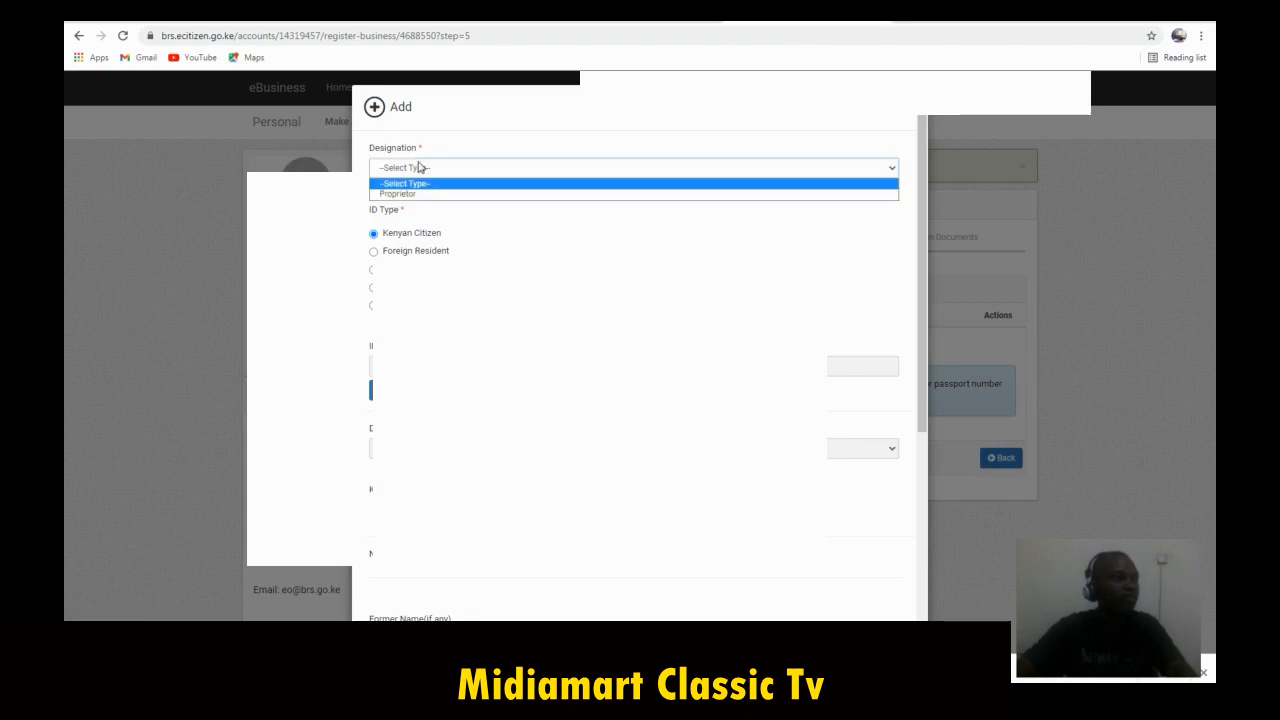
click(421, 193)
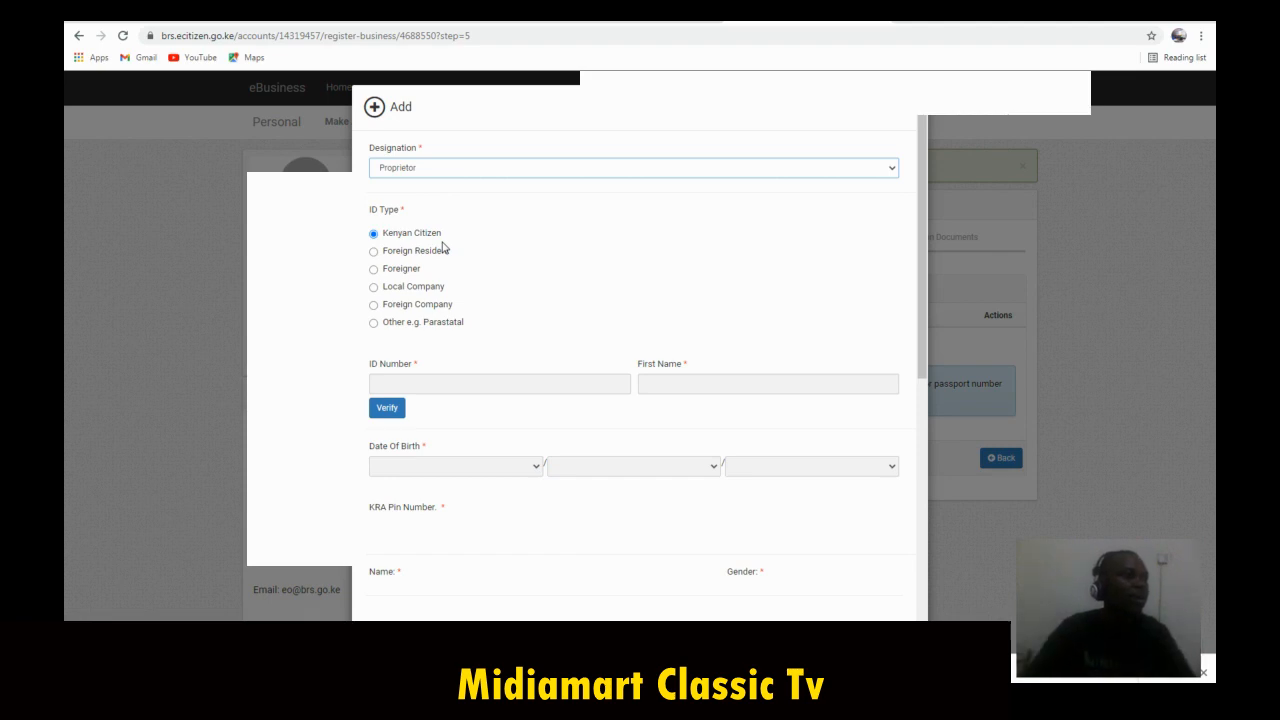
Step: Enter the proprietor's ID number and first name for the Kenyan Citizen ID type
click(398, 377)
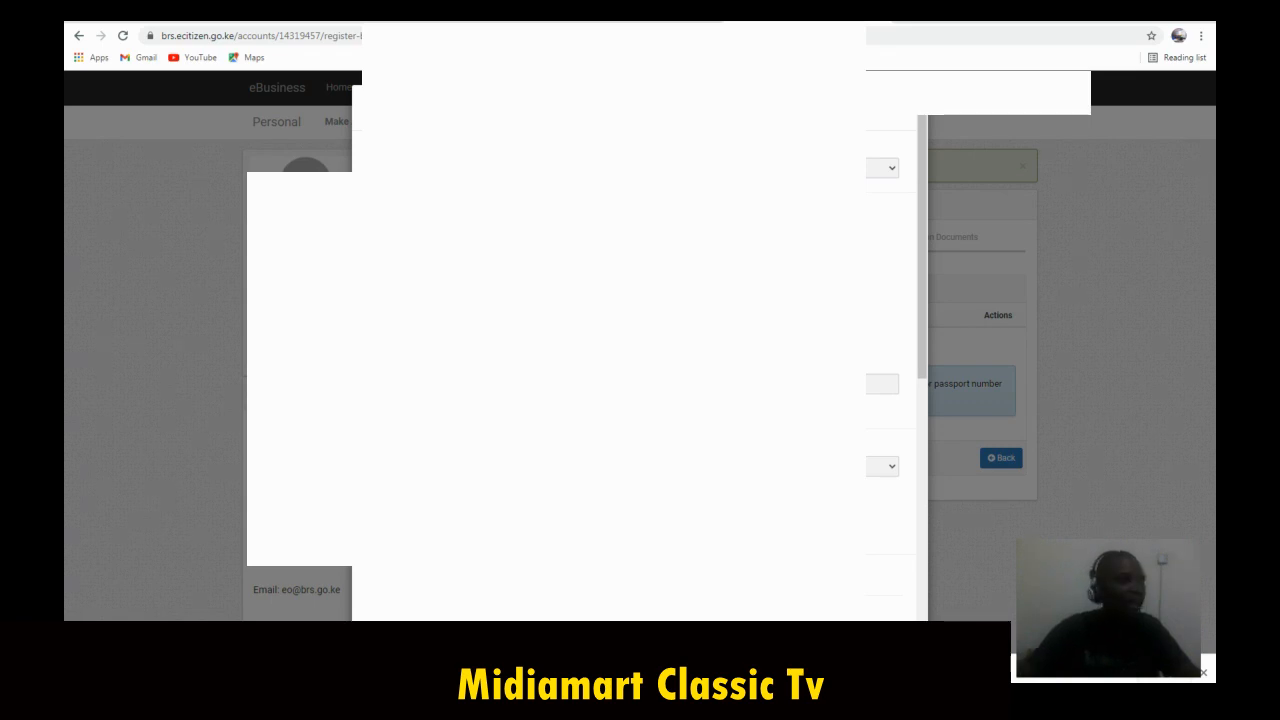
click(878, 384)
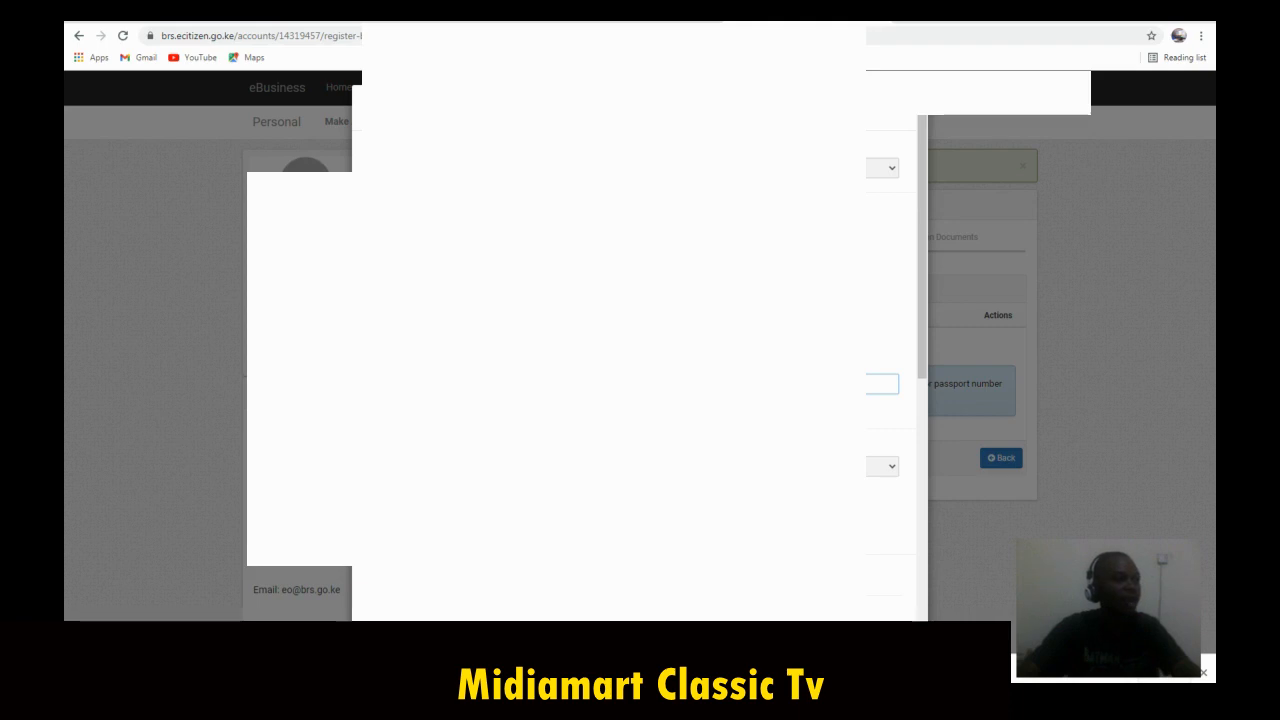
key(Tab)
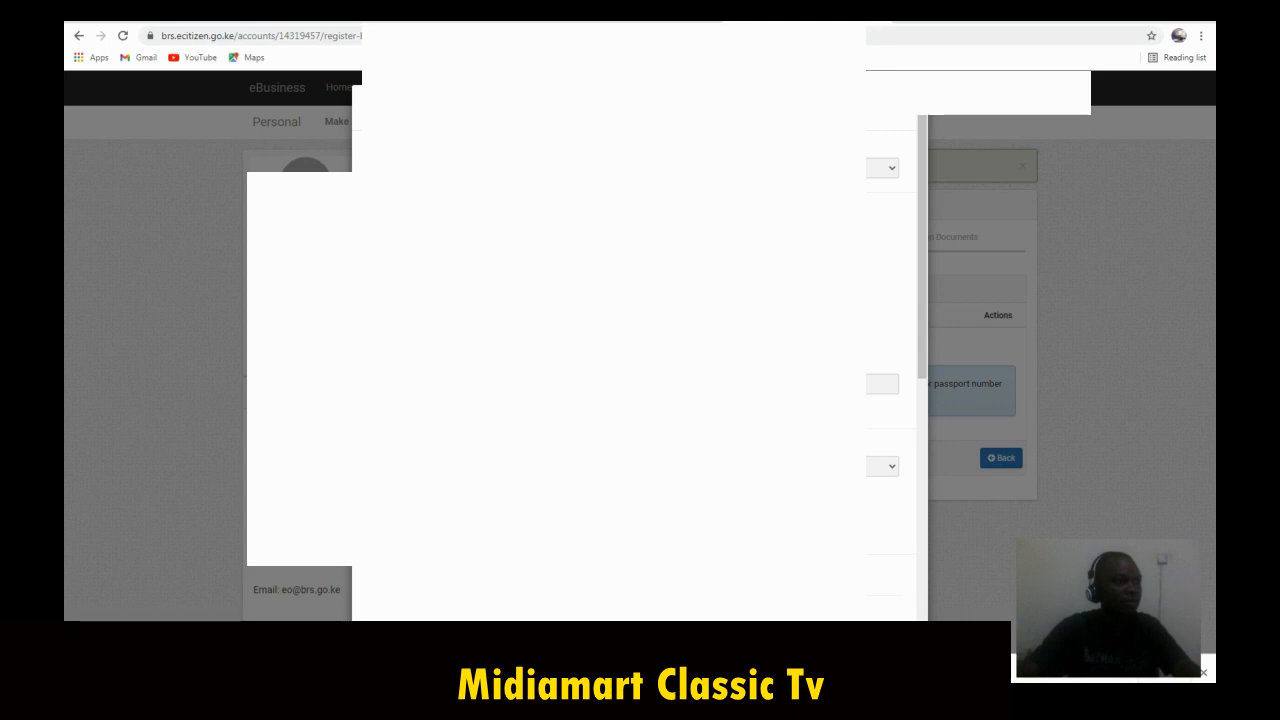
Step: Fill in the field directly above the lower dropdown in the proprietor's details, using a saved suggestion
scroll(640, 370, down, 2)
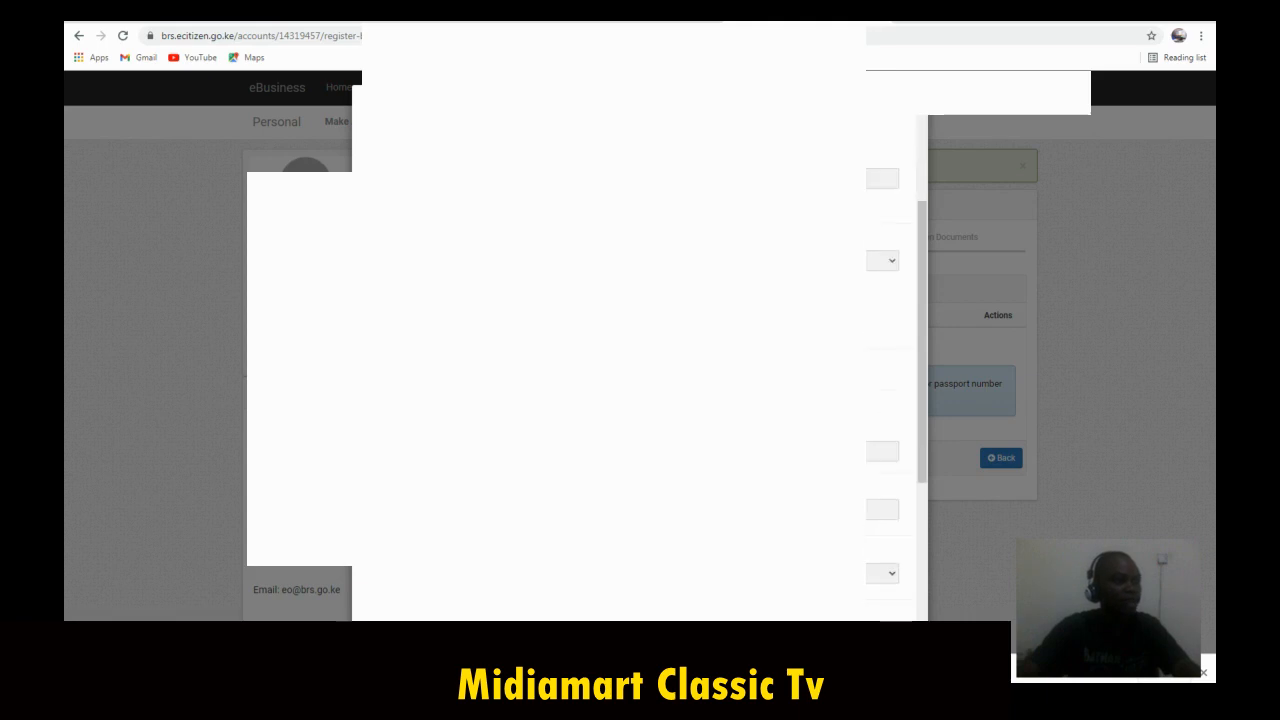
scroll(640, 370, down, 2)
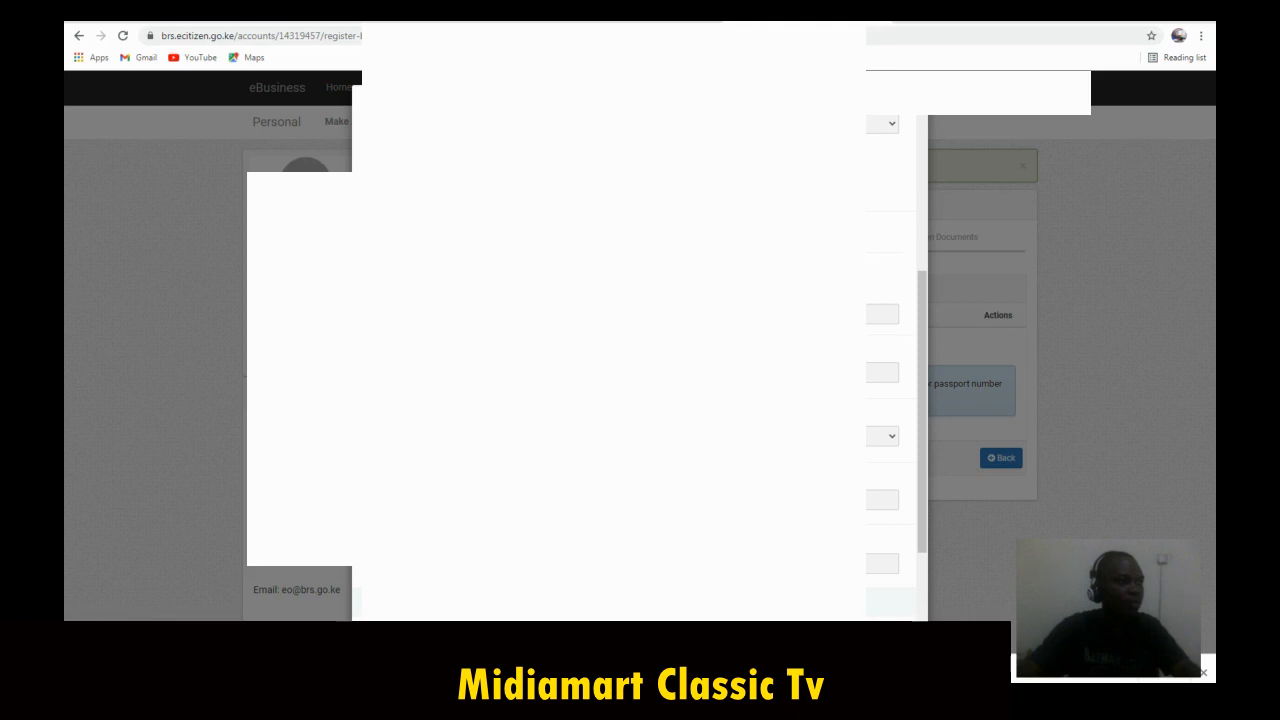
scroll(640, 370, down, 2)
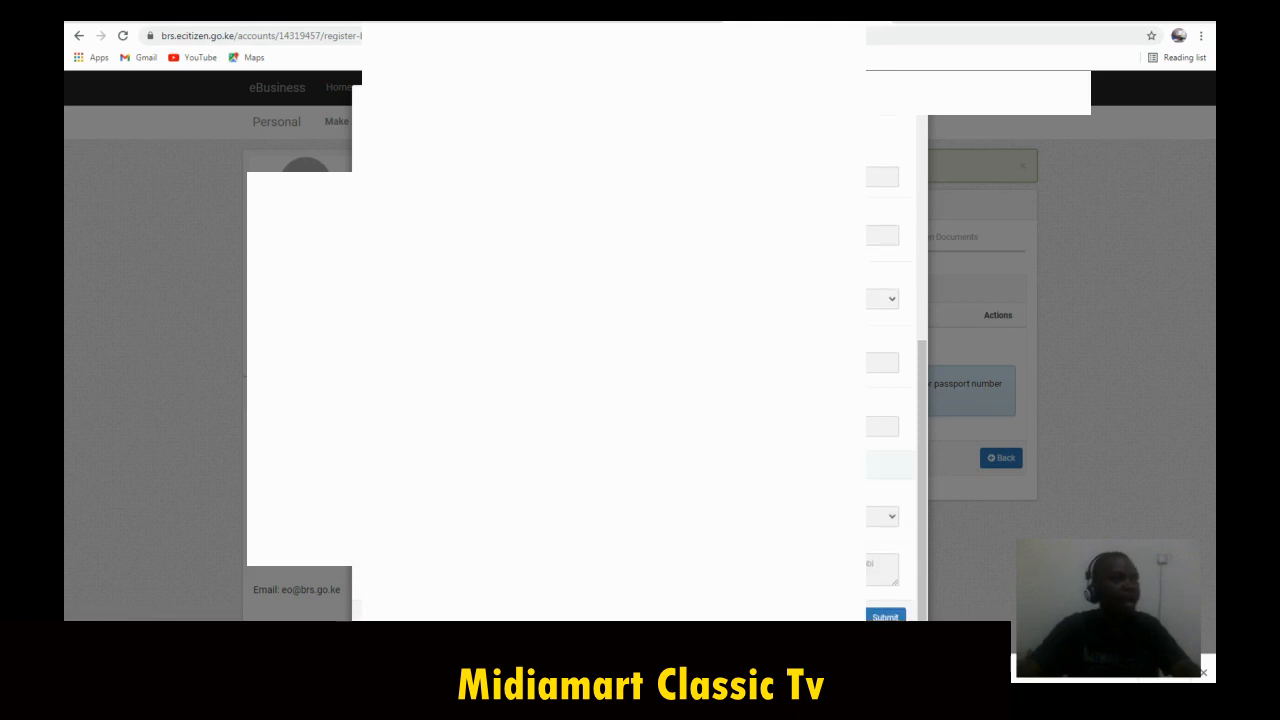
click(882, 235)
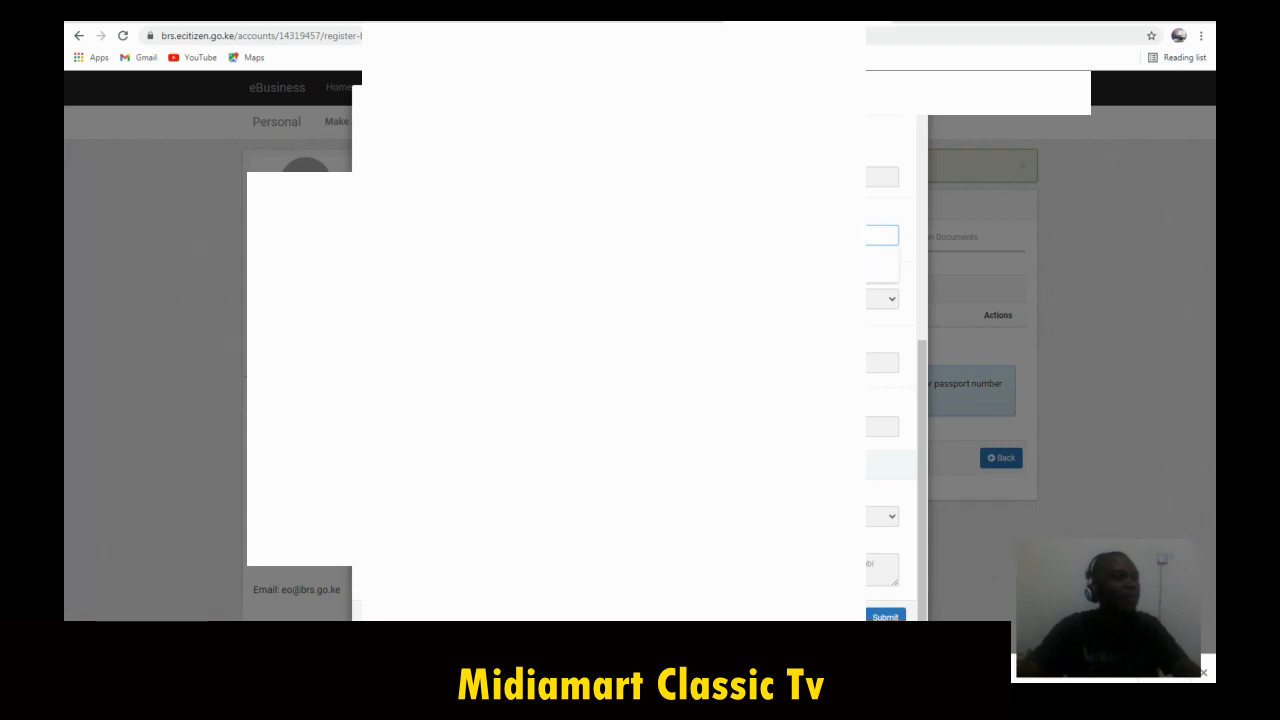
click(882, 265)
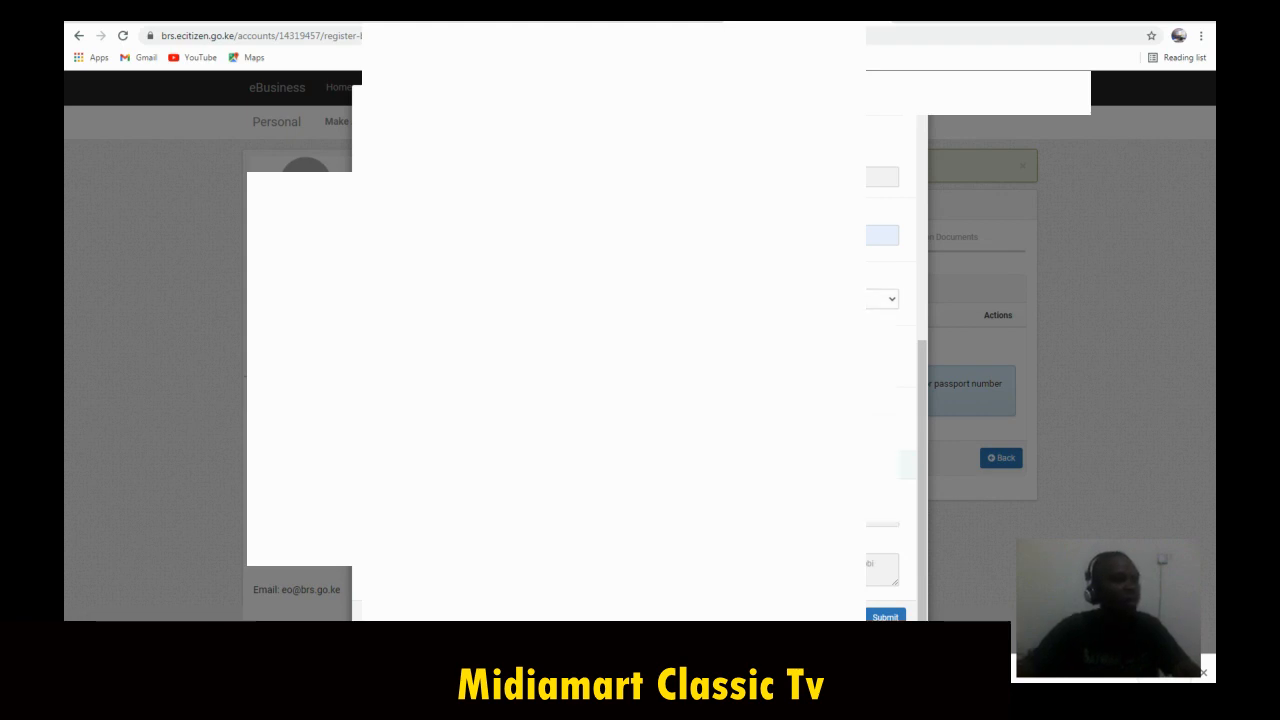
Step: Find an option starting with "na" in the proprietor's lower dropdown, and fill in the field below it from a saved suggestion
click(880, 299)
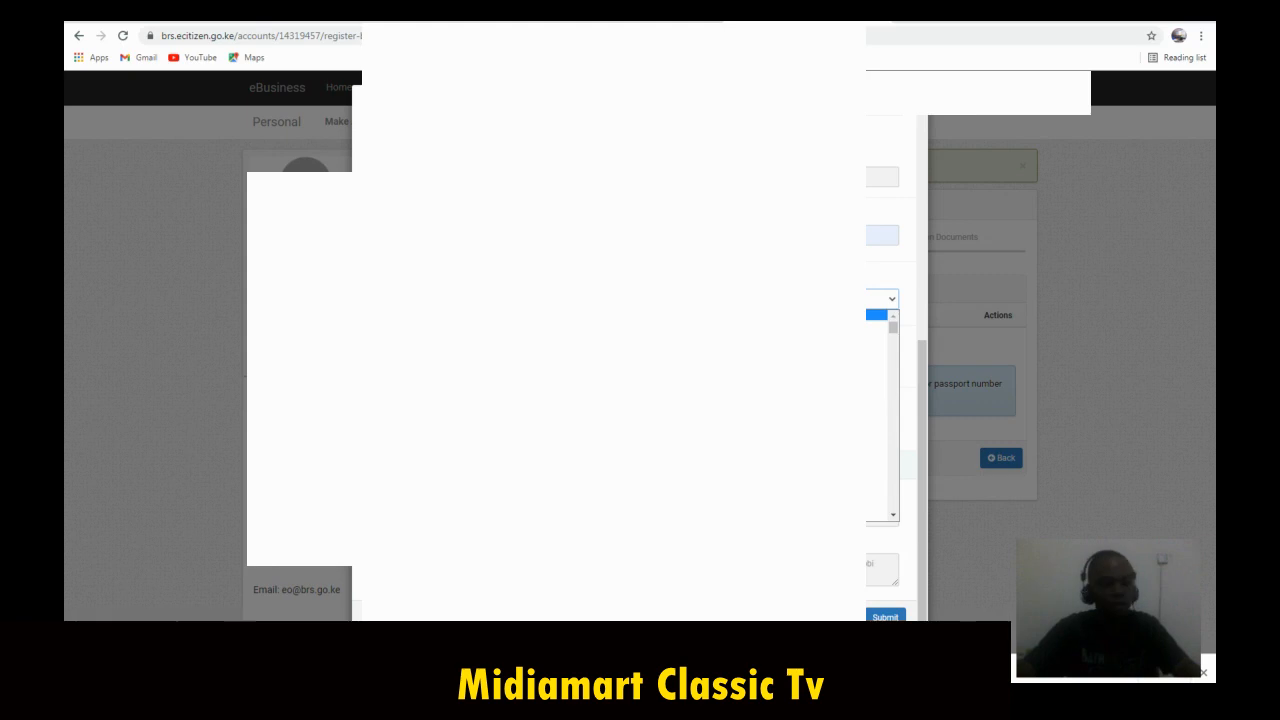
text(na)
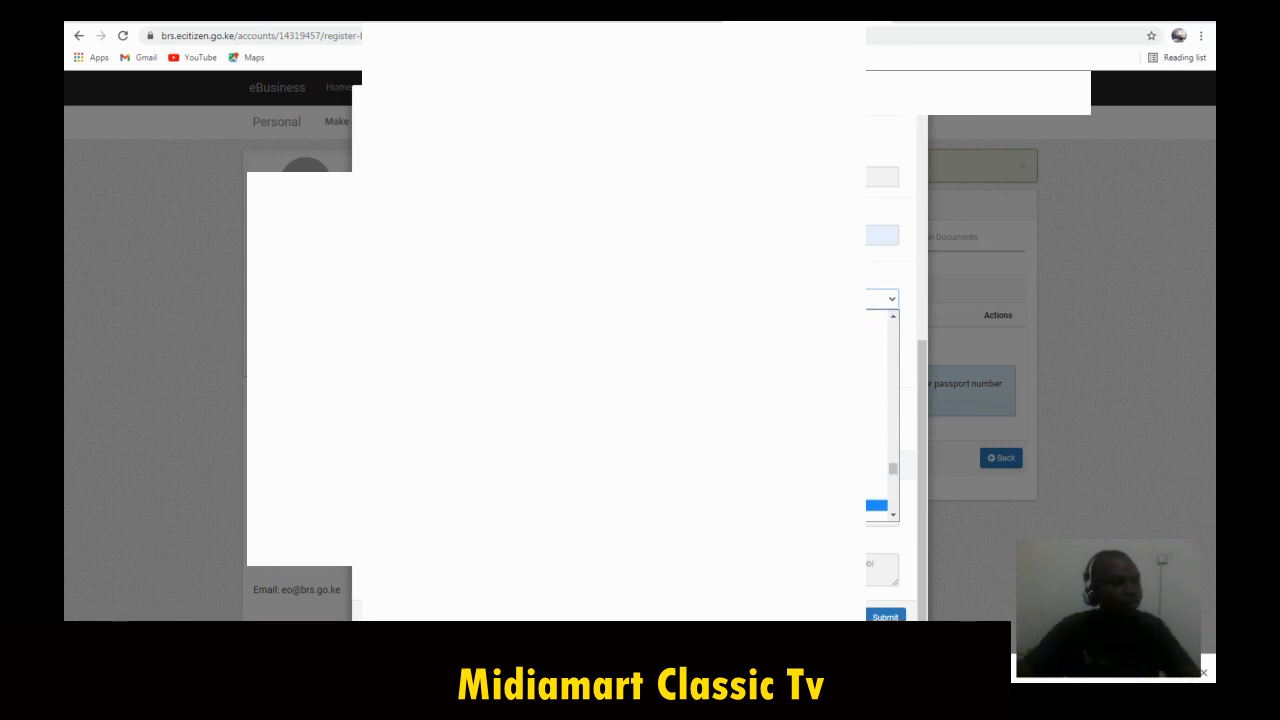
click(875, 516)
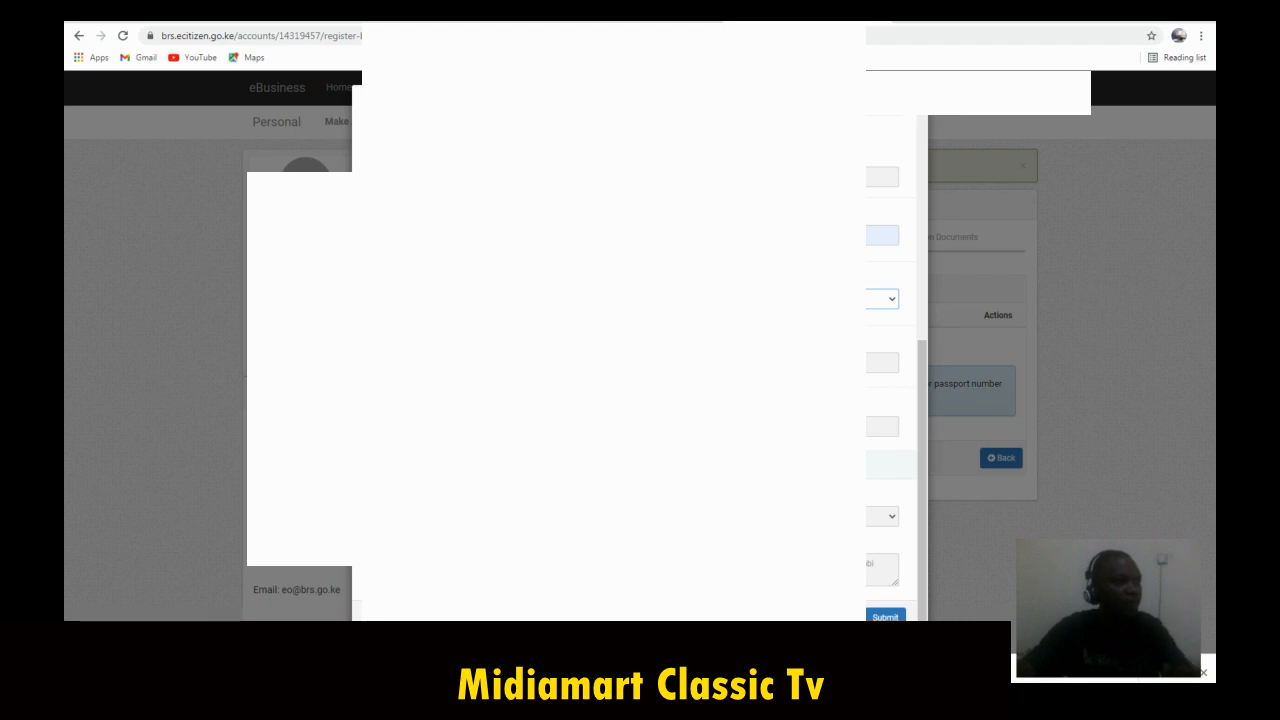
click(875, 363)
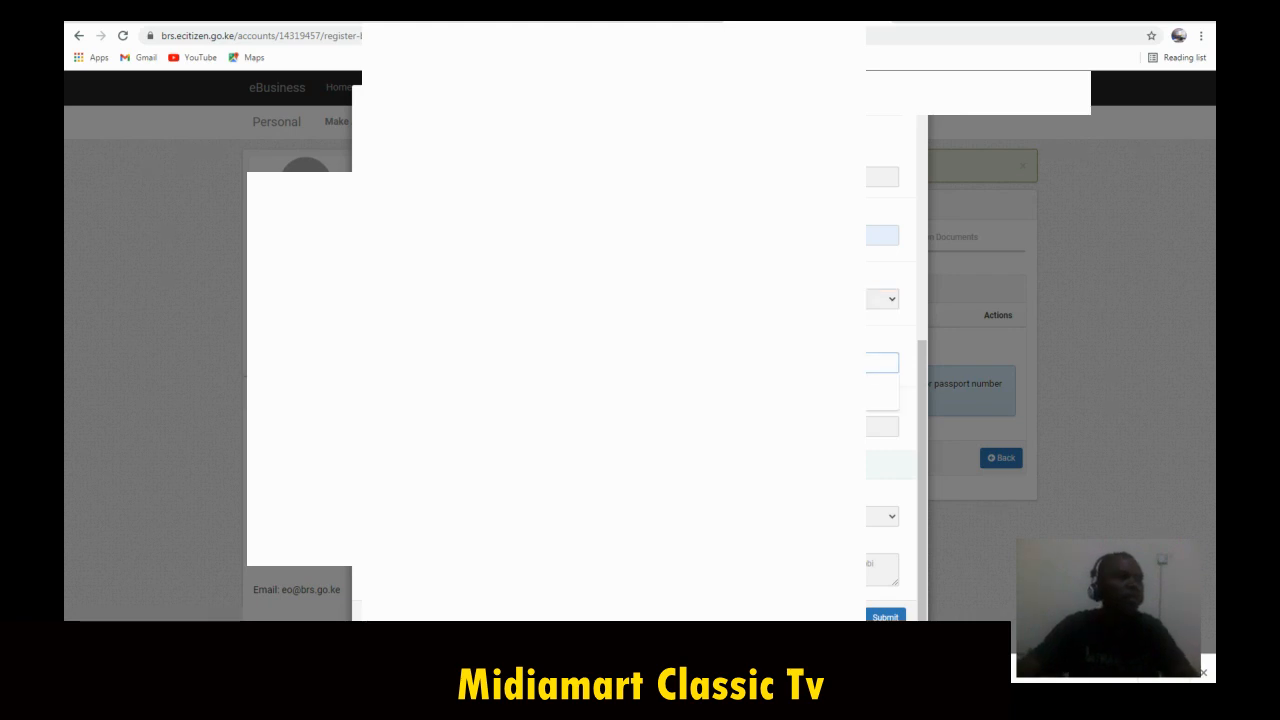
click(880, 392)
scroll(880, 390, down, 1)
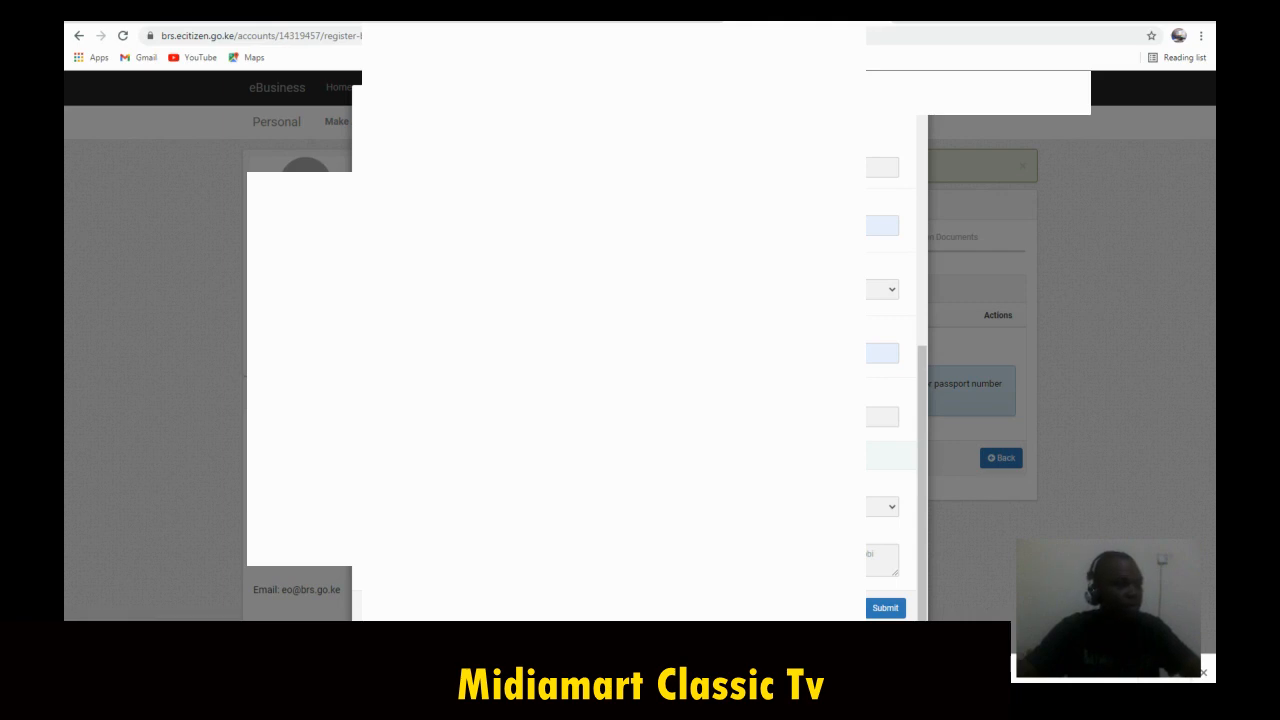
Step: Complete the final dropdown and text box of the proprietor's form, submit it, and save the ownership information to continue
click(882, 507)
click(882, 556)
click(640, 532)
click(640, 560)
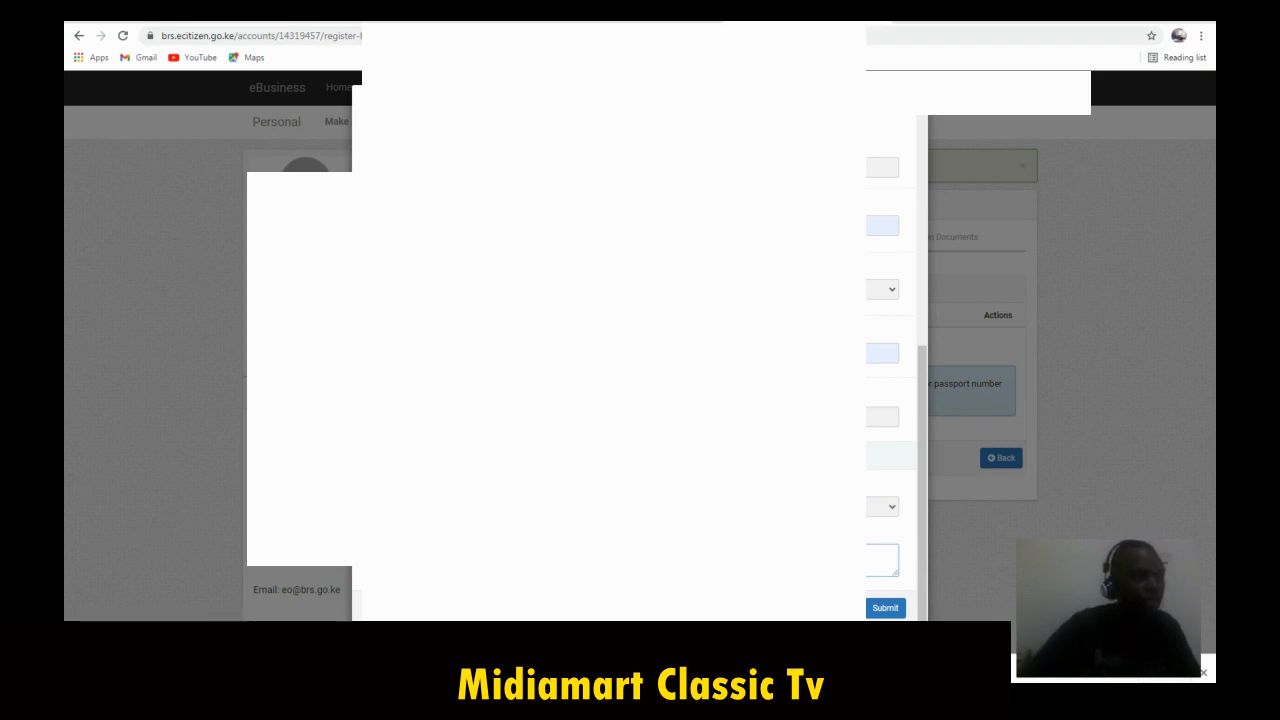
click(886, 608)
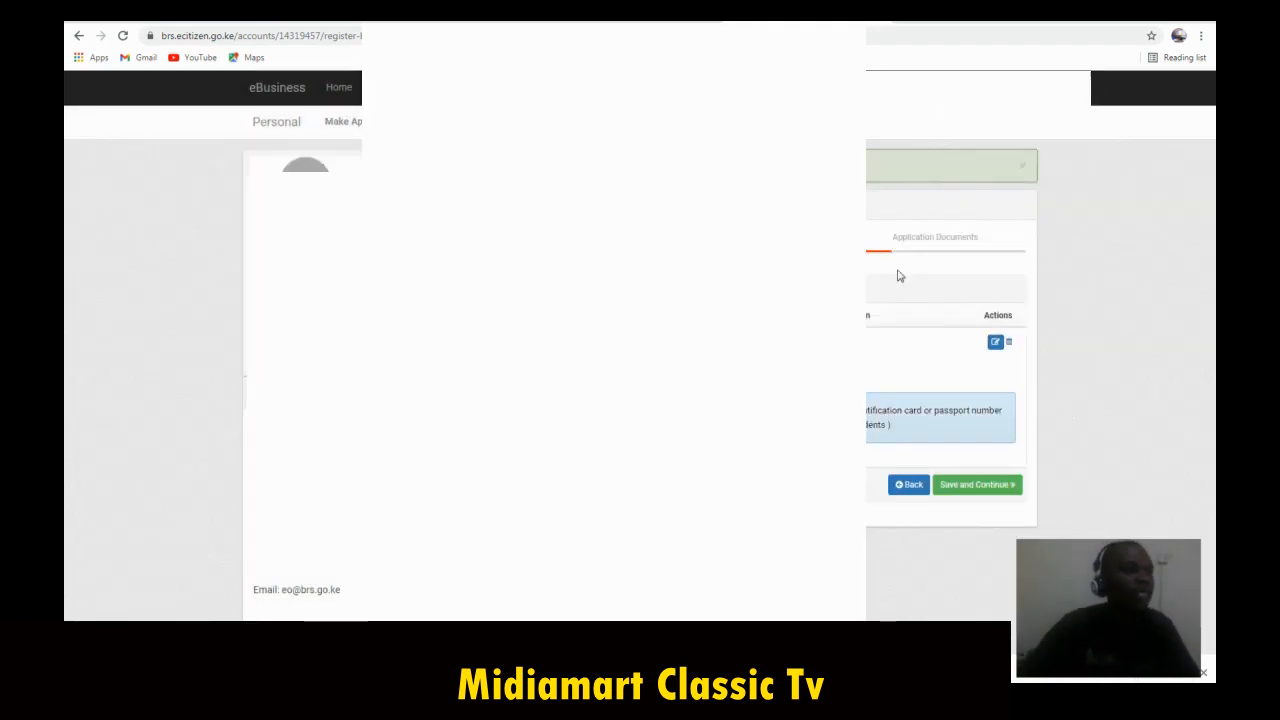
click(972, 486)
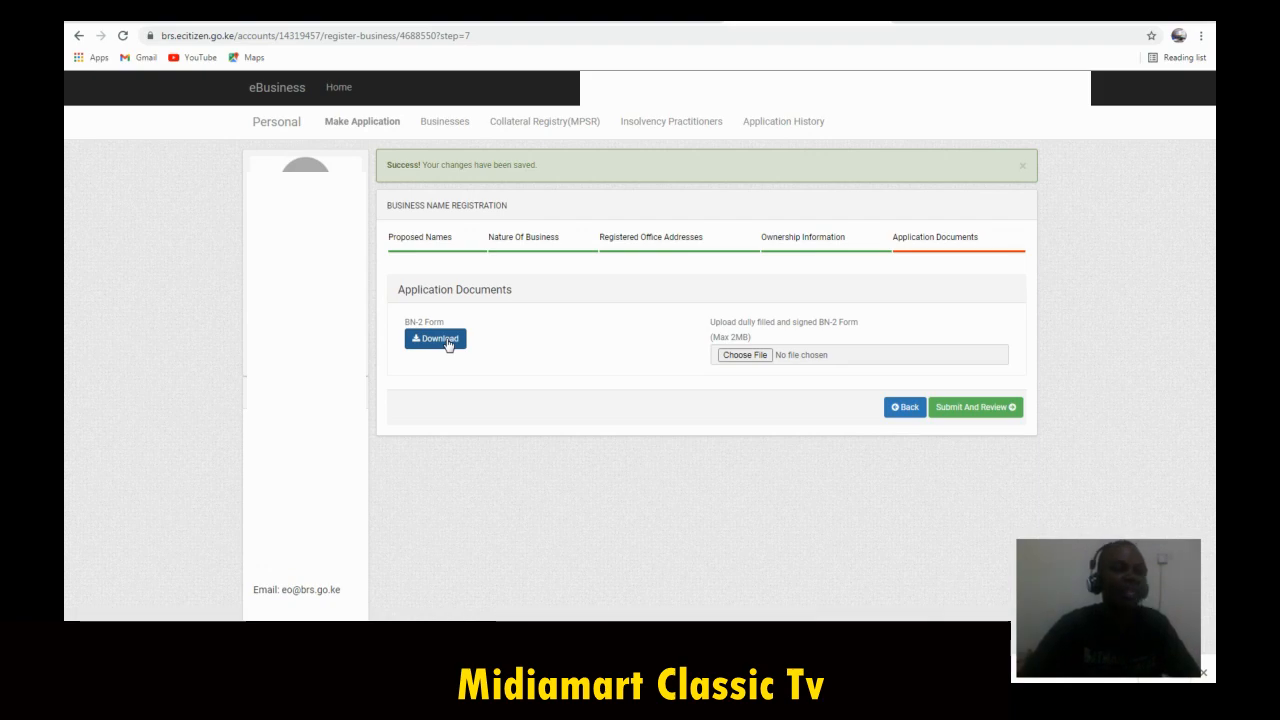
Step: Try to attach the BN-2 PDF from Downloads as the signed form and submit the application for review
click(743, 358)
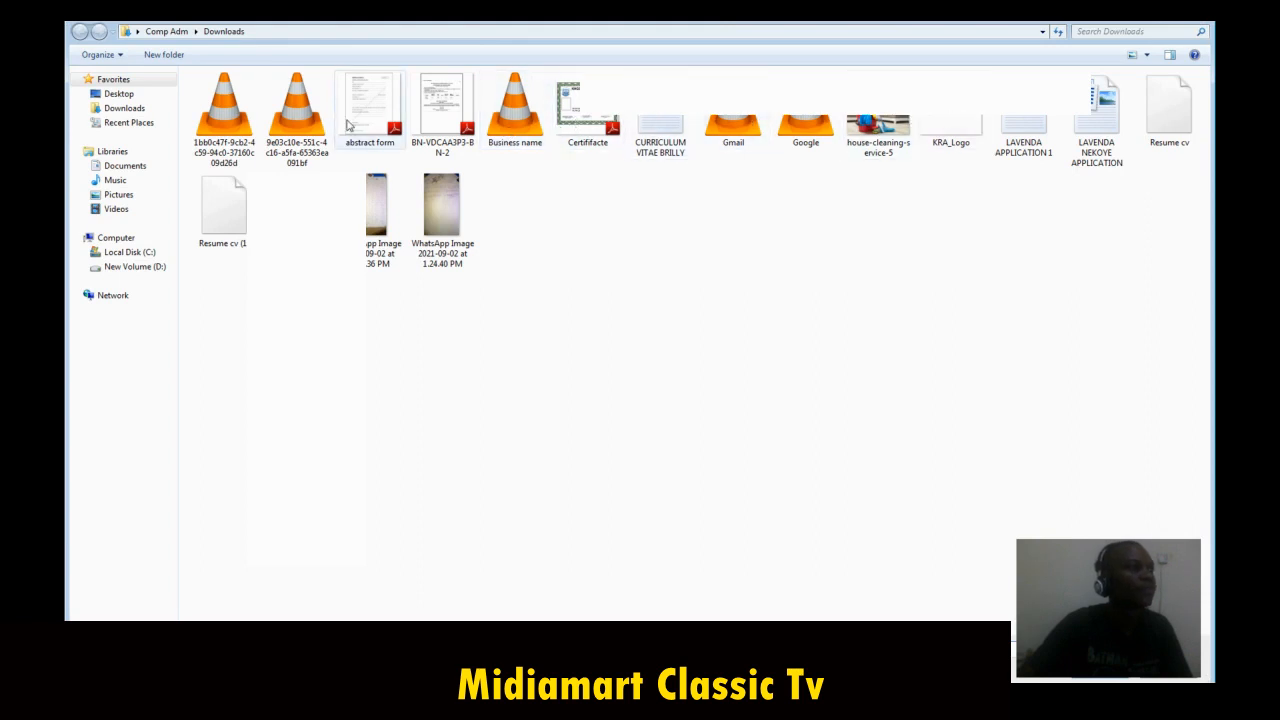
click(452, 112)
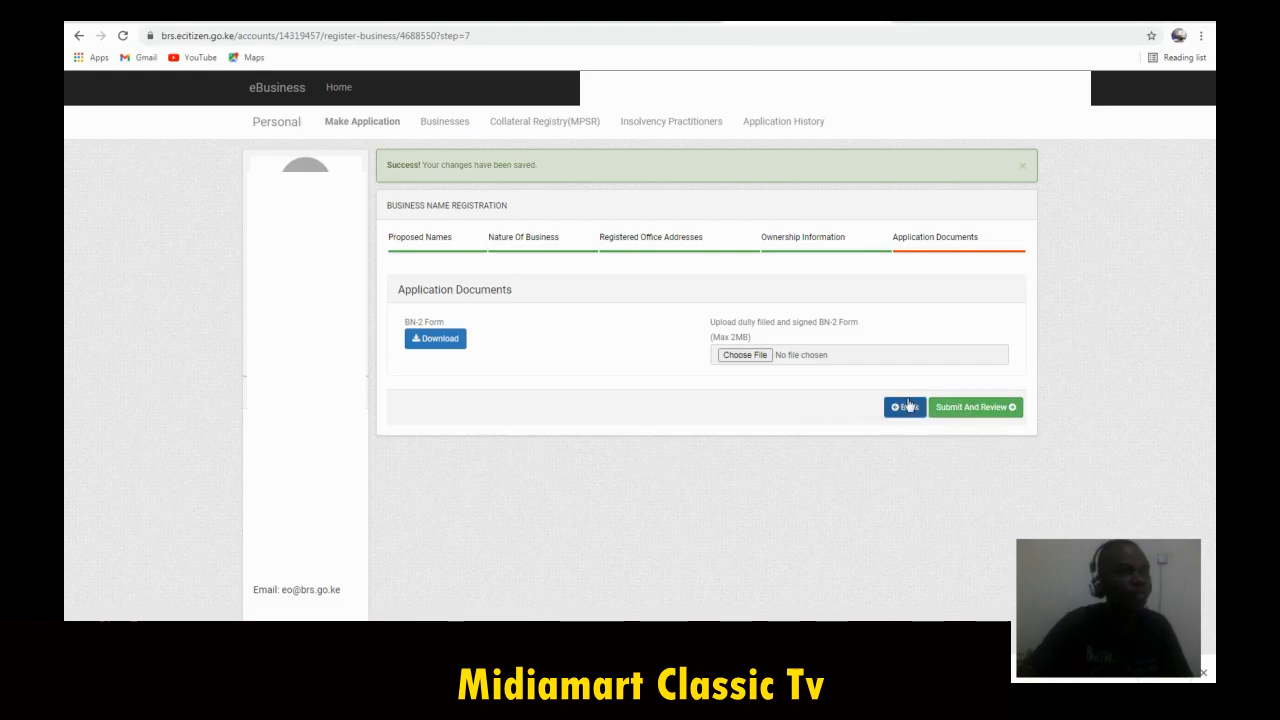
click(969, 410)
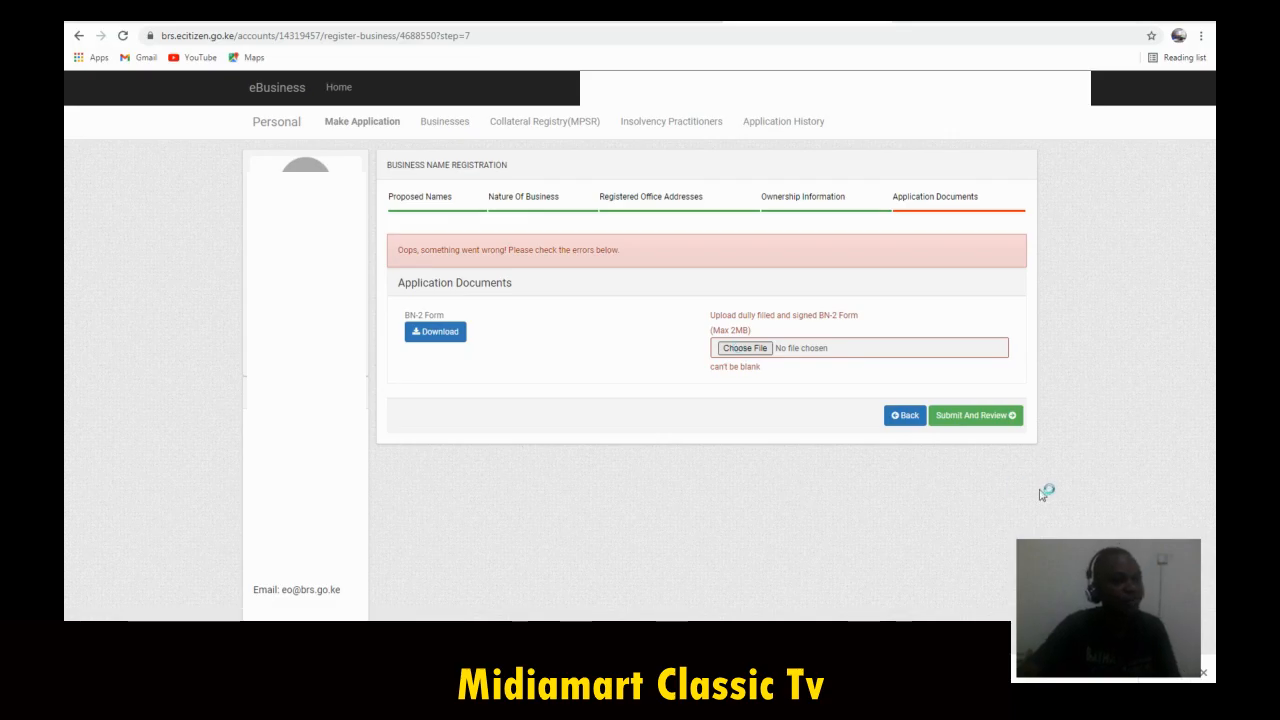
Step: Choose the BN-2 PDF from Downloads as the filled and signed BN-2 form to upload
click(785, 355)
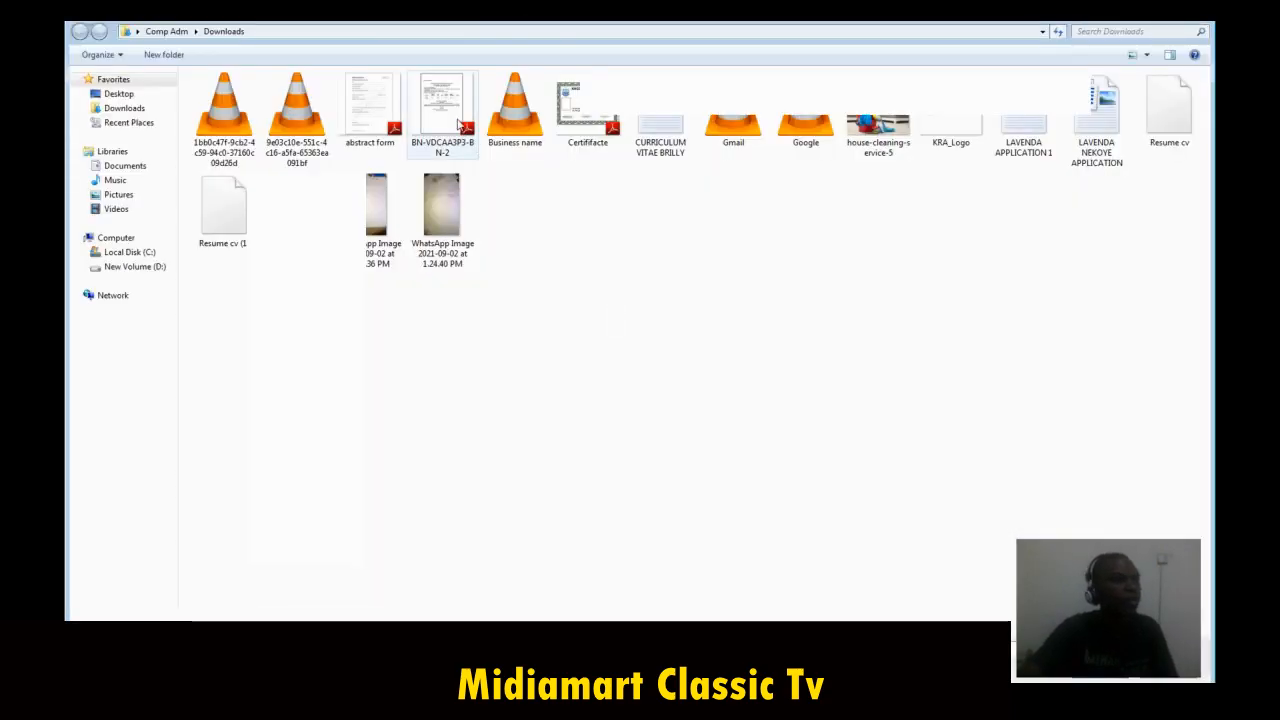
click(450, 118)
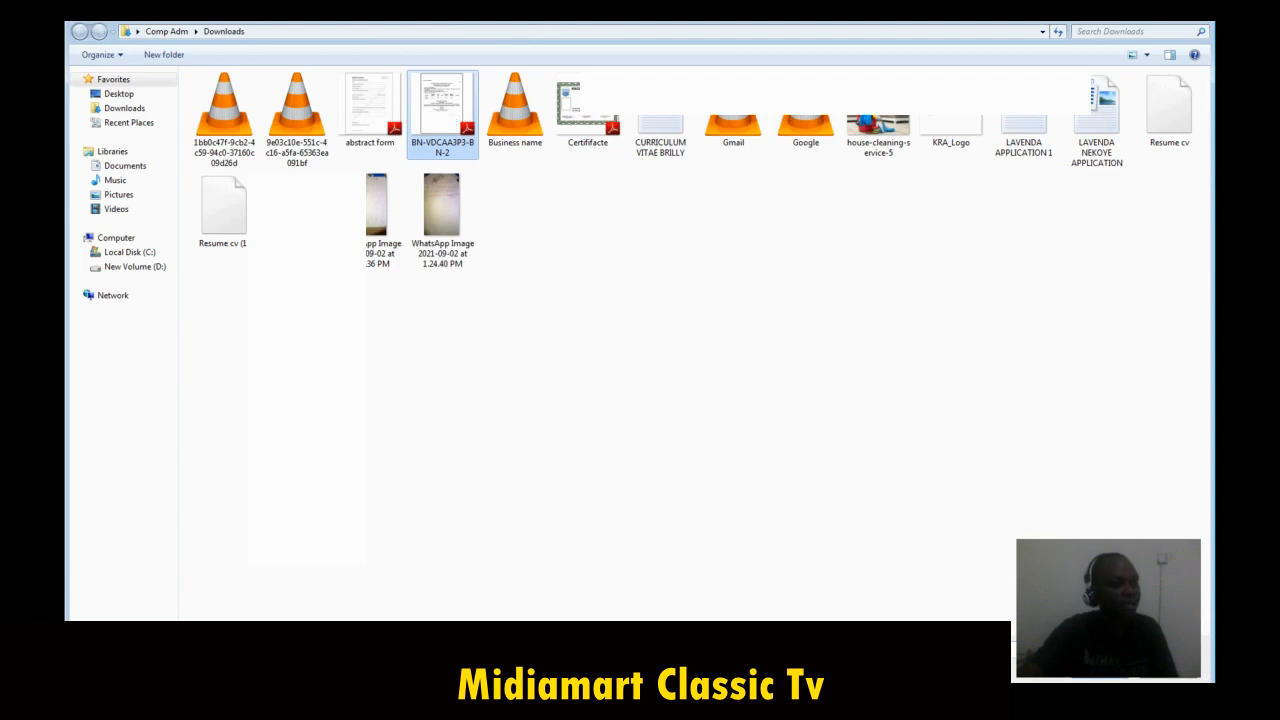